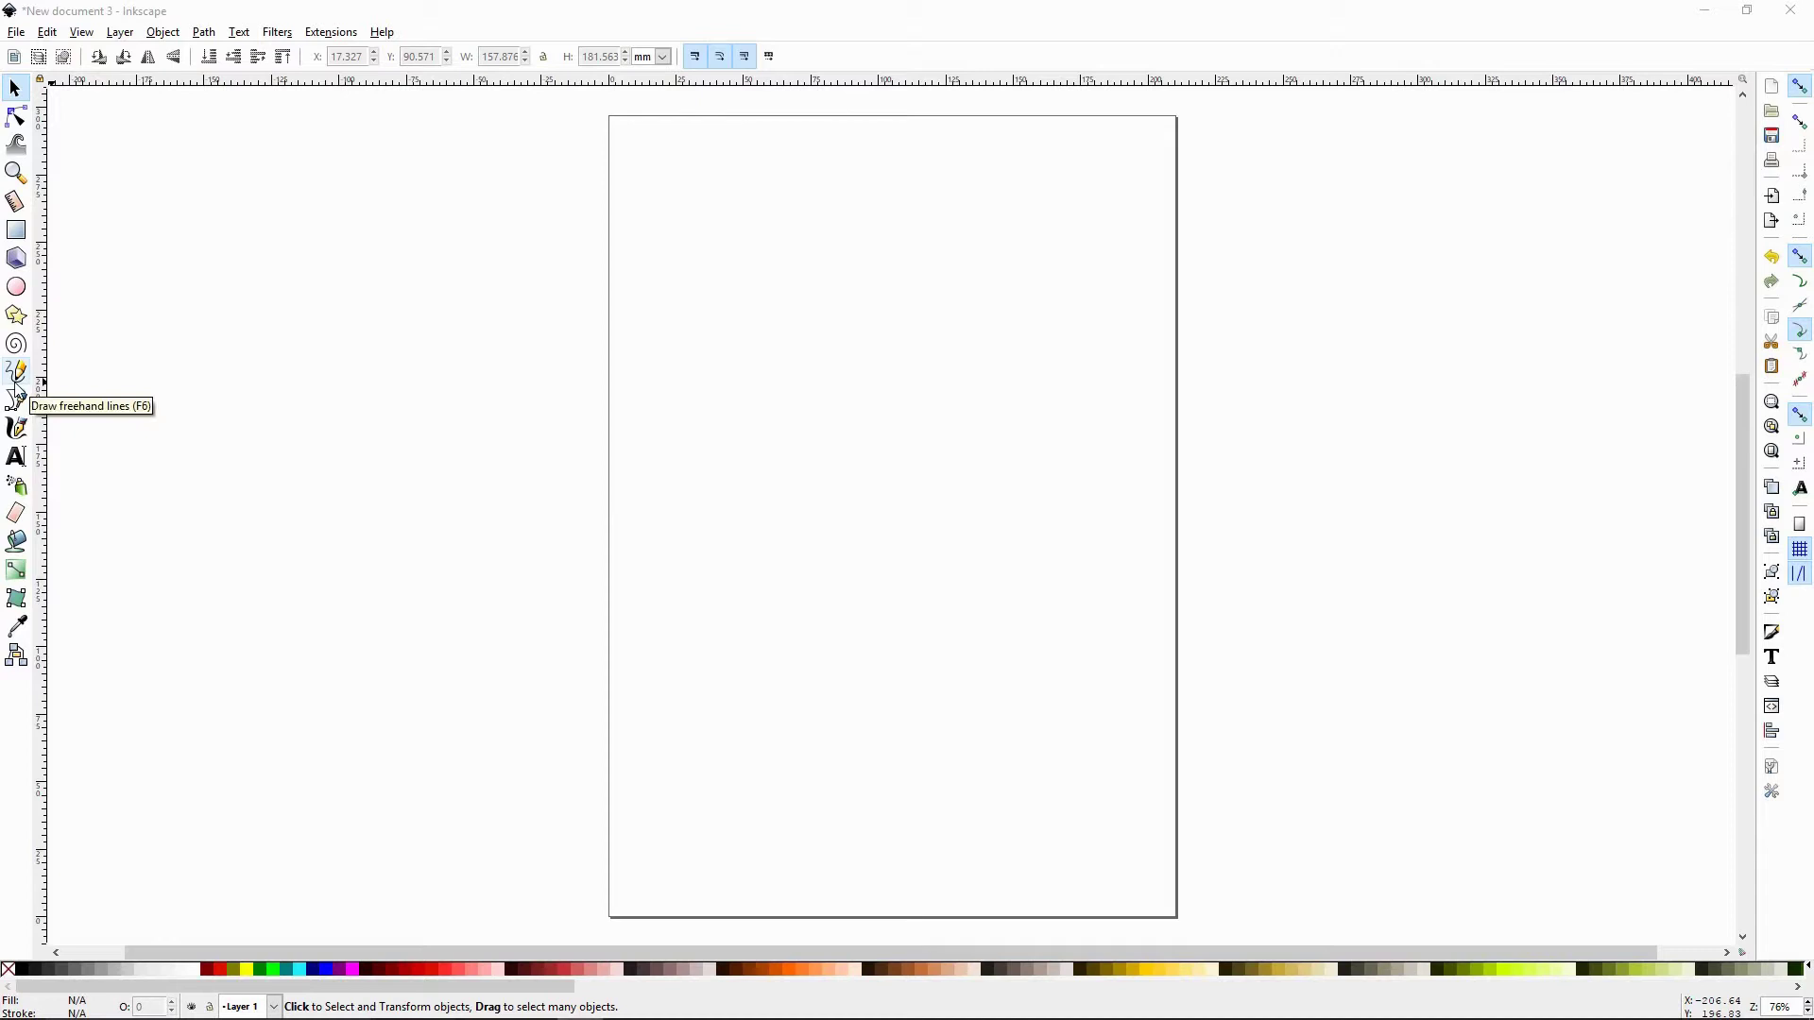
Switch to the Pencil tool with regular Bézier path output
{"action": "key", "text": "p"}
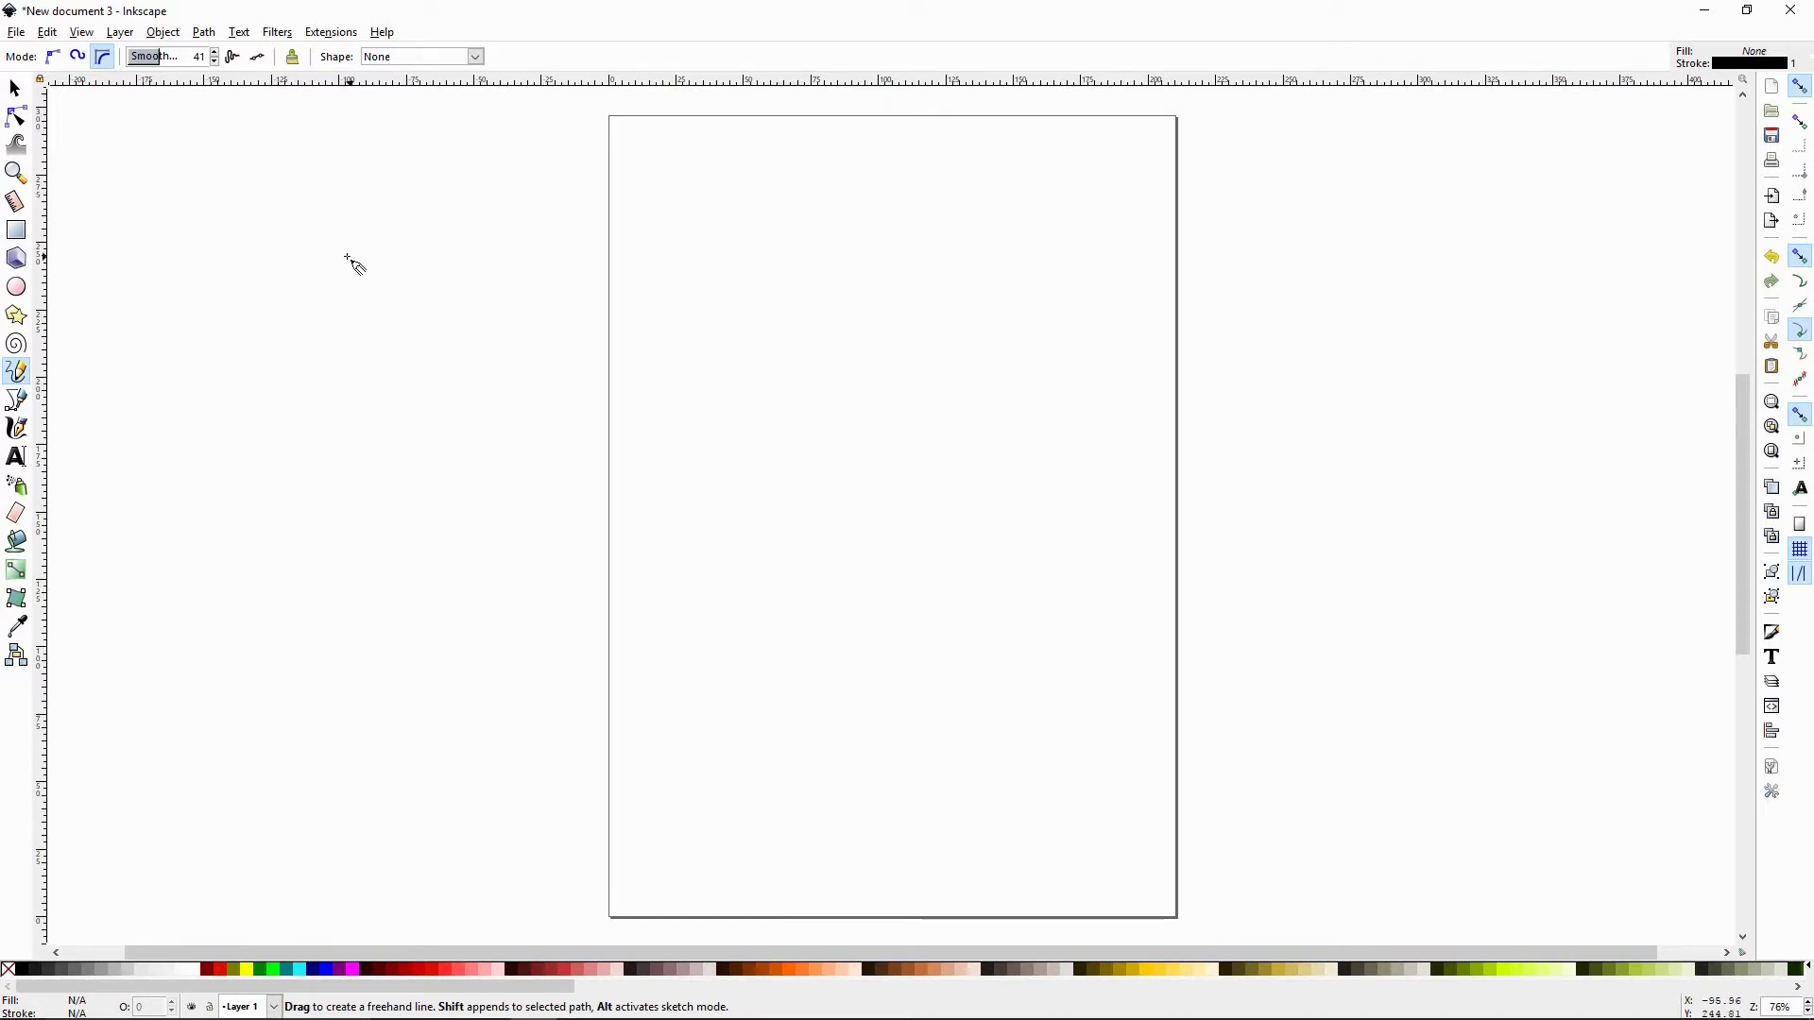
{"action": "left_click", "coordinate": [52, 58]}
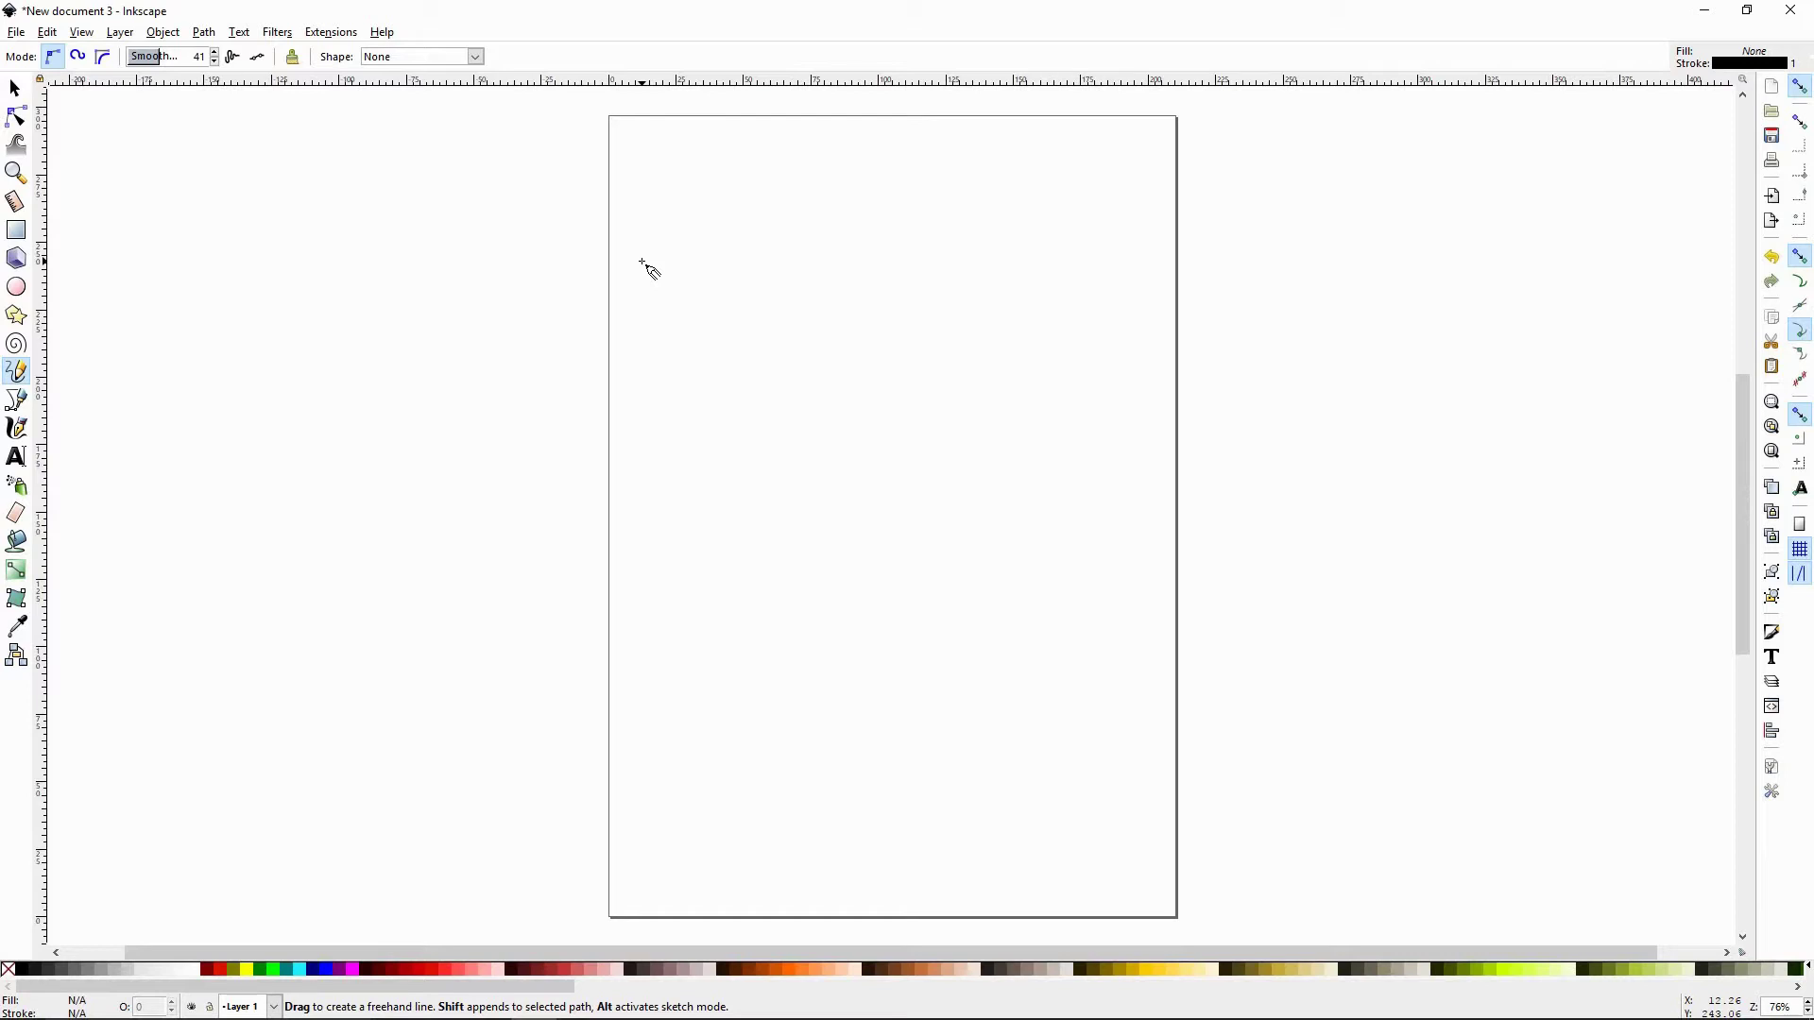
At smoothing 13, draw a U-shaped stroke near the page's top-left and view its many nodes
{"action": "left_click", "coordinate": [137, 62]}
{"action": "mouse_move", "coordinate": [653, 209]}
{"action": "left_mouse_down"}
{"action": "mouse_move", "coordinate": [656, 287]}
{"action": "mouse_move", "coordinate": [685, 311]}
{"action": "mouse_move", "coordinate": [734, 303]}
{"action": "mouse_move", "coordinate": [758, 212]}
{"action": "left_mouse_up"}
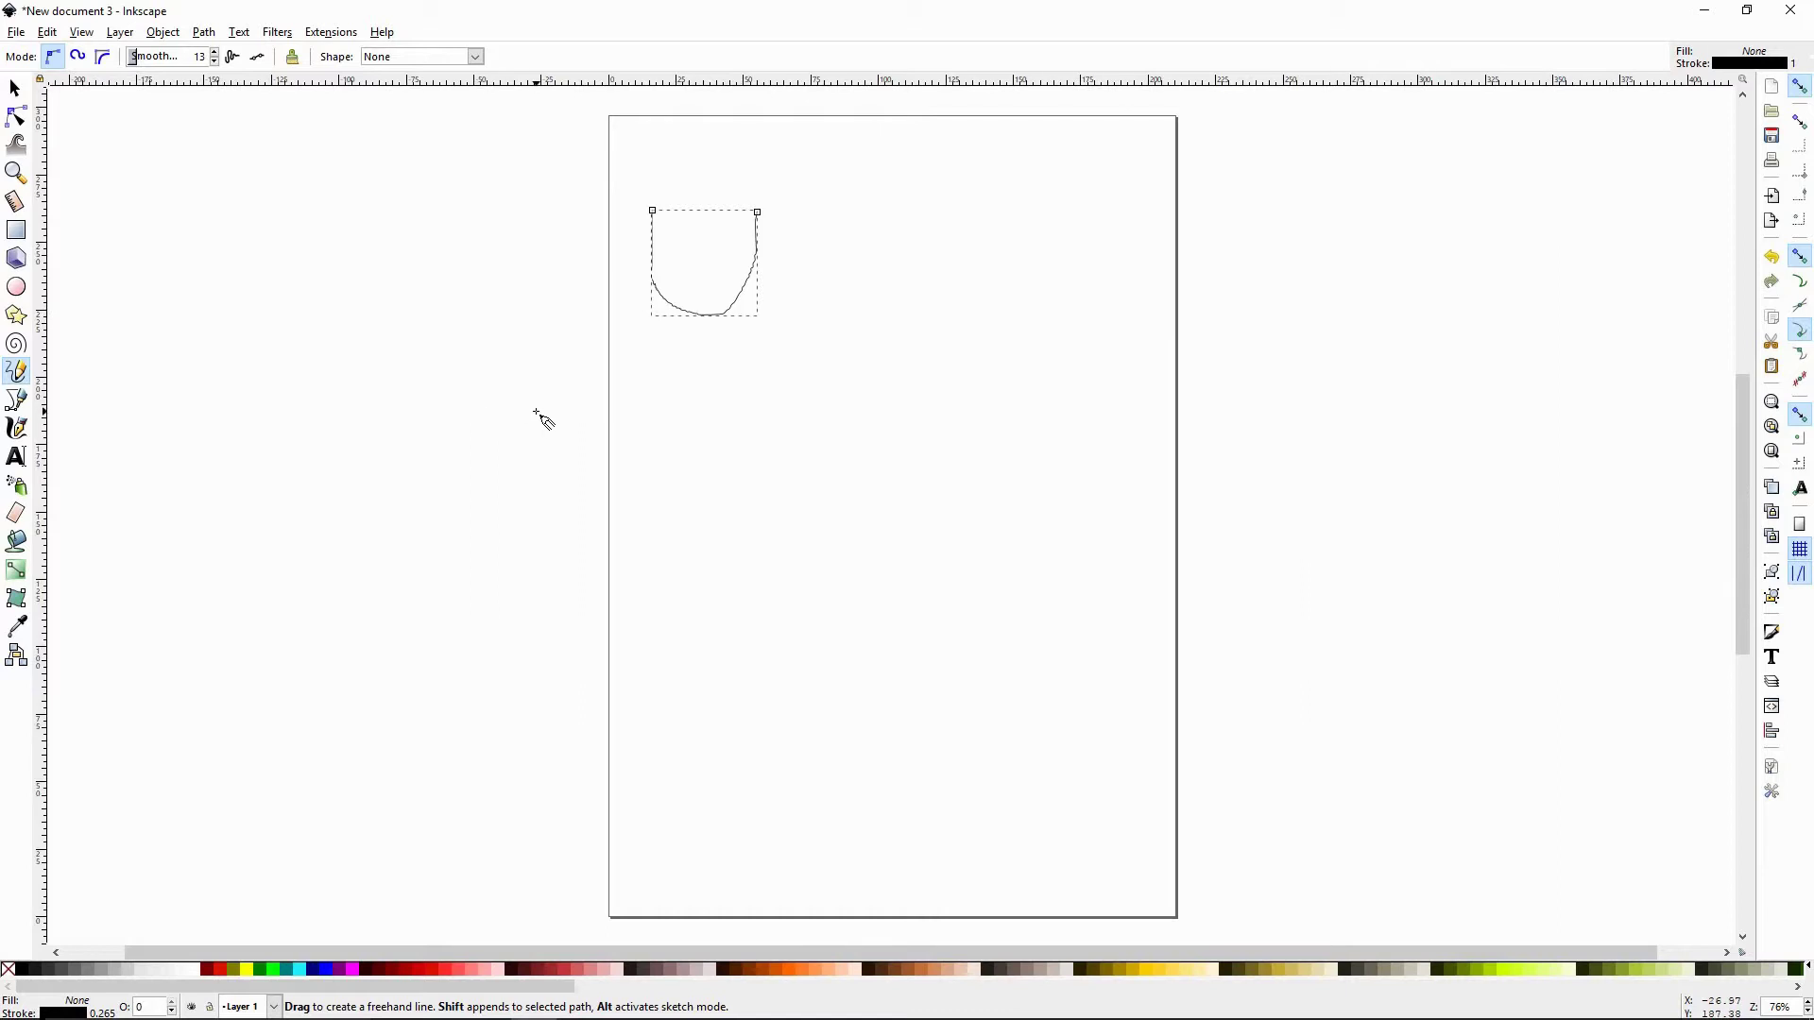
{"action": "key", "text": "n"}
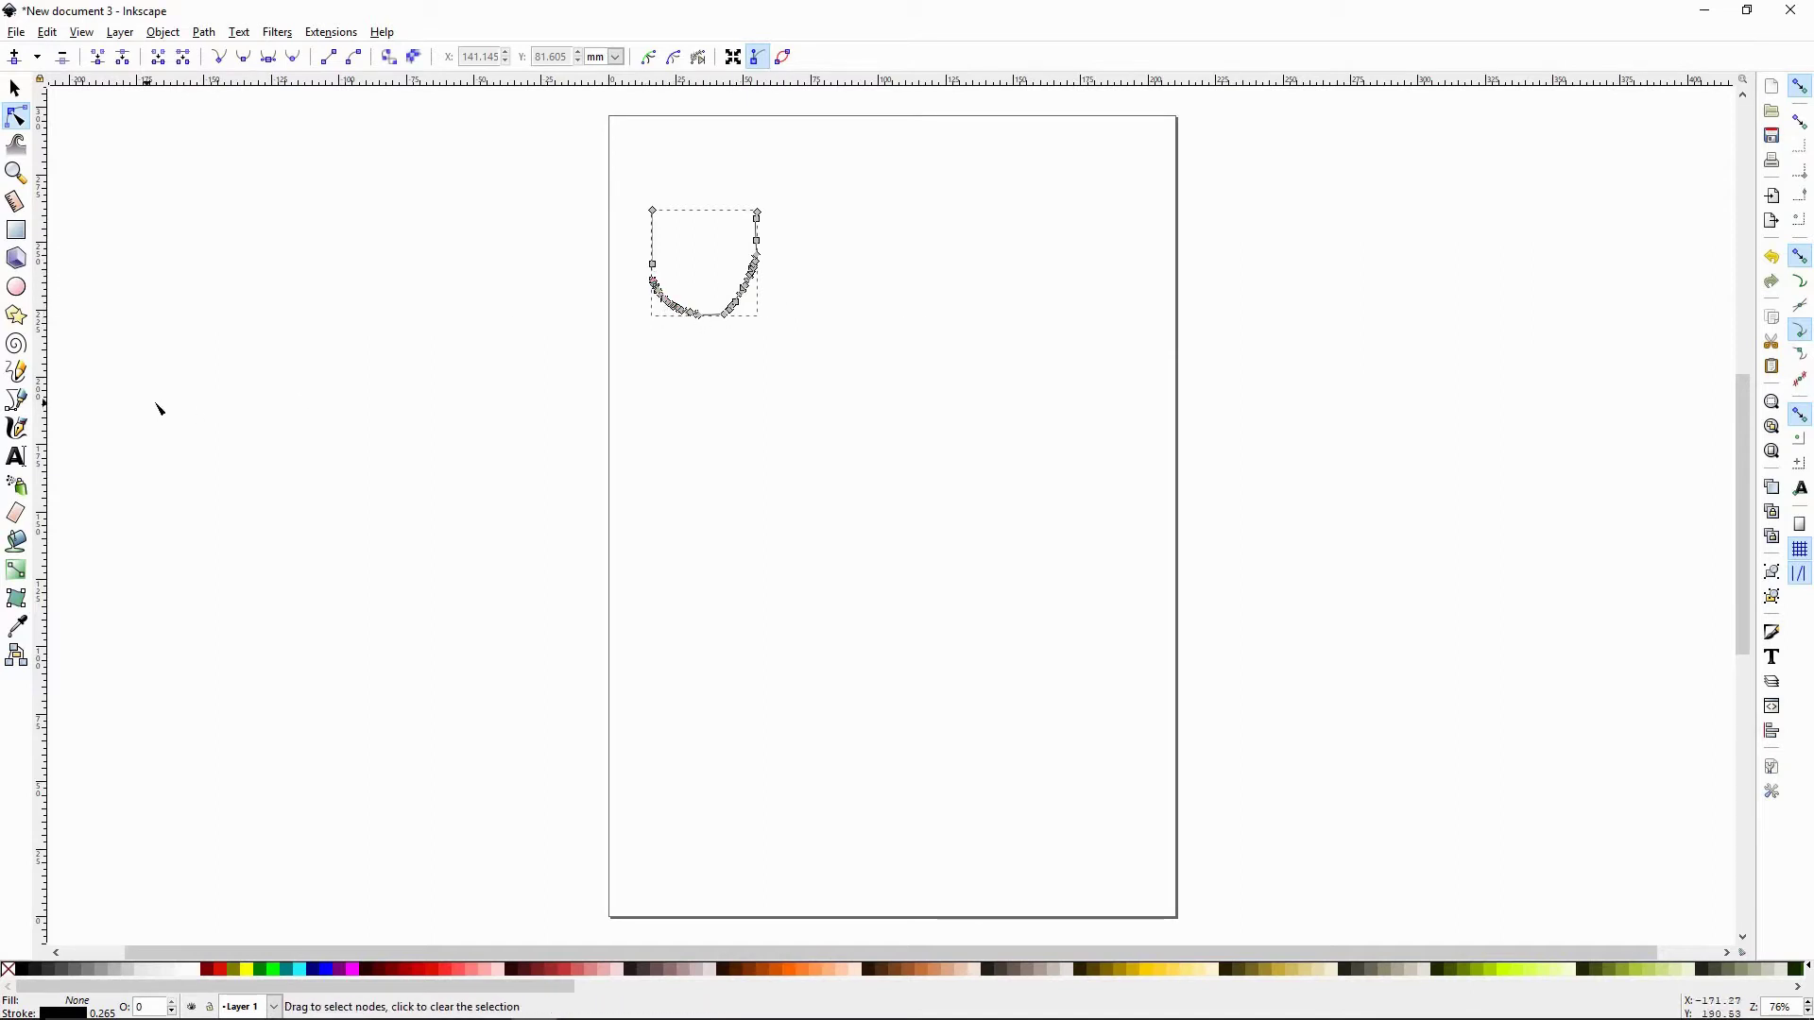
At smoothing 39, draw a second U-shaped stroke to the right and check its three nodes
{"action": "left_click", "coordinate": [19, 374]}
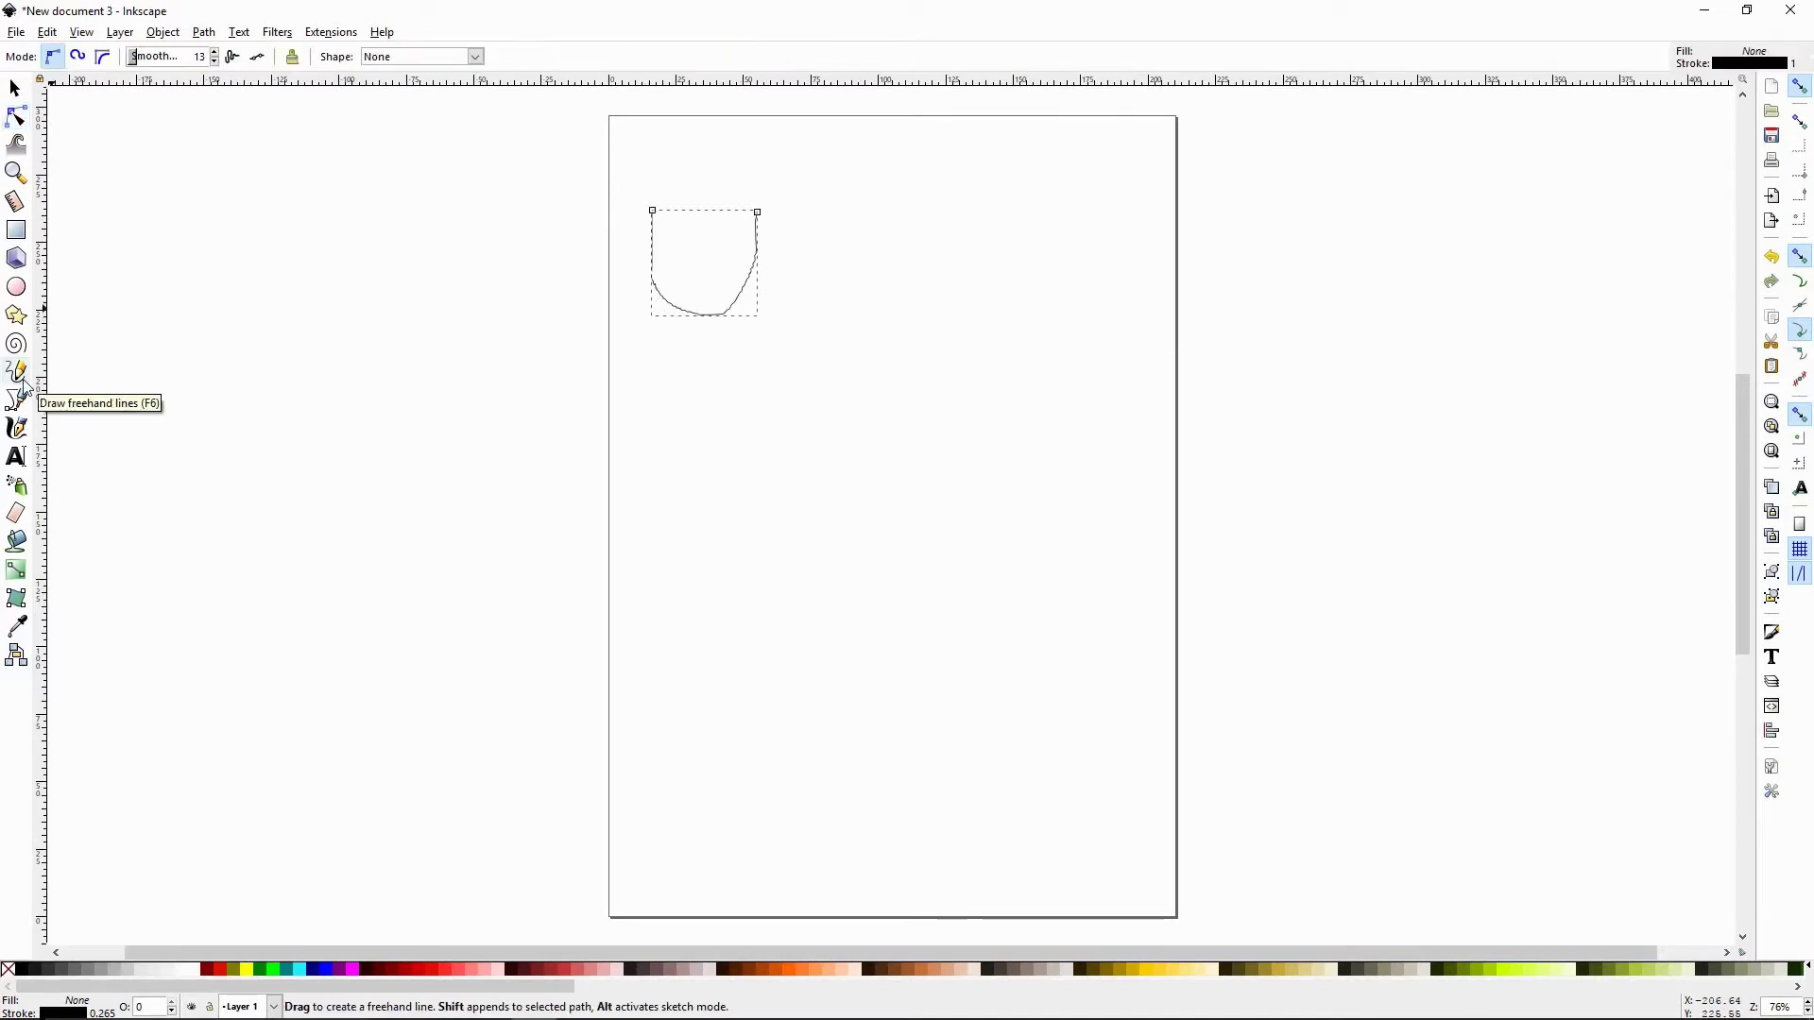
{"action": "left_click_drag", "start_coordinate": [153, 63], "coordinate": [159, 63]}
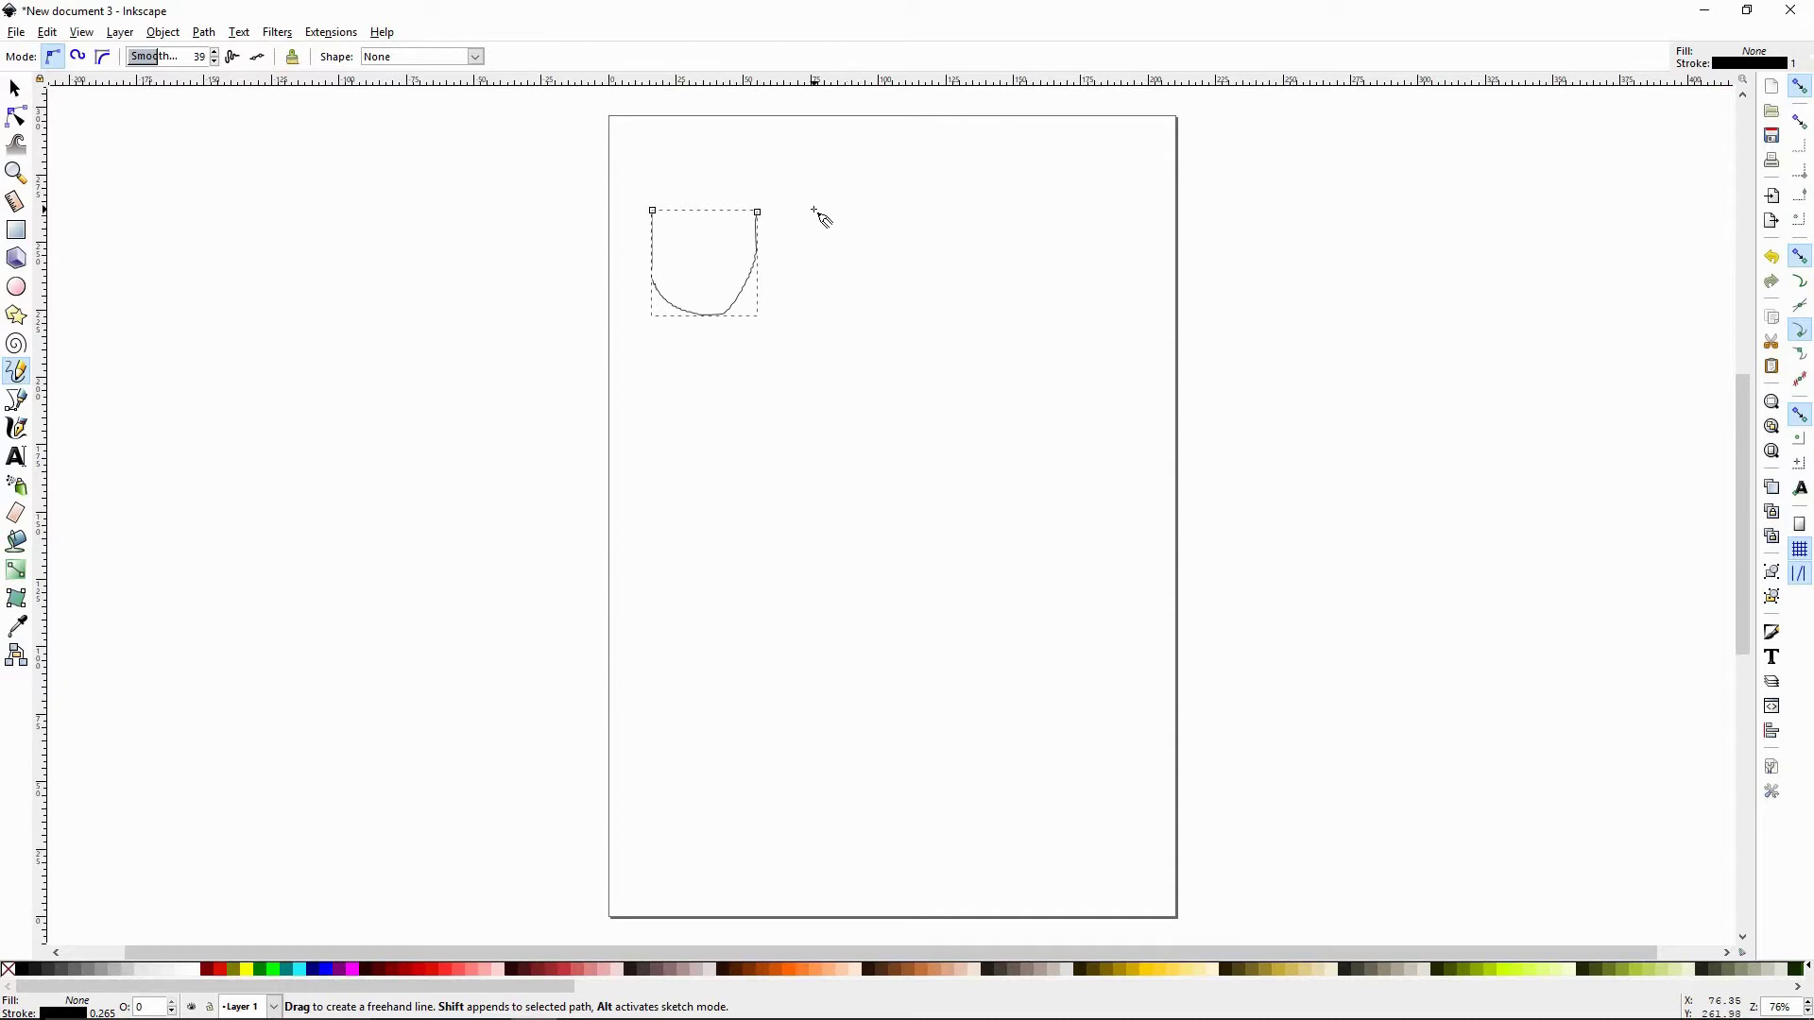
{"action": "mouse_move", "coordinate": [815, 210]}
{"action": "left_mouse_down"}
{"action": "mouse_move", "coordinate": [828, 312]}
{"action": "mouse_move", "coordinate": [877, 321]}
{"action": "mouse_move", "coordinate": [903, 309]}
{"action": "mouse_move", "coordinate": [923, 207]}
{"action": "left_mouse_up"}
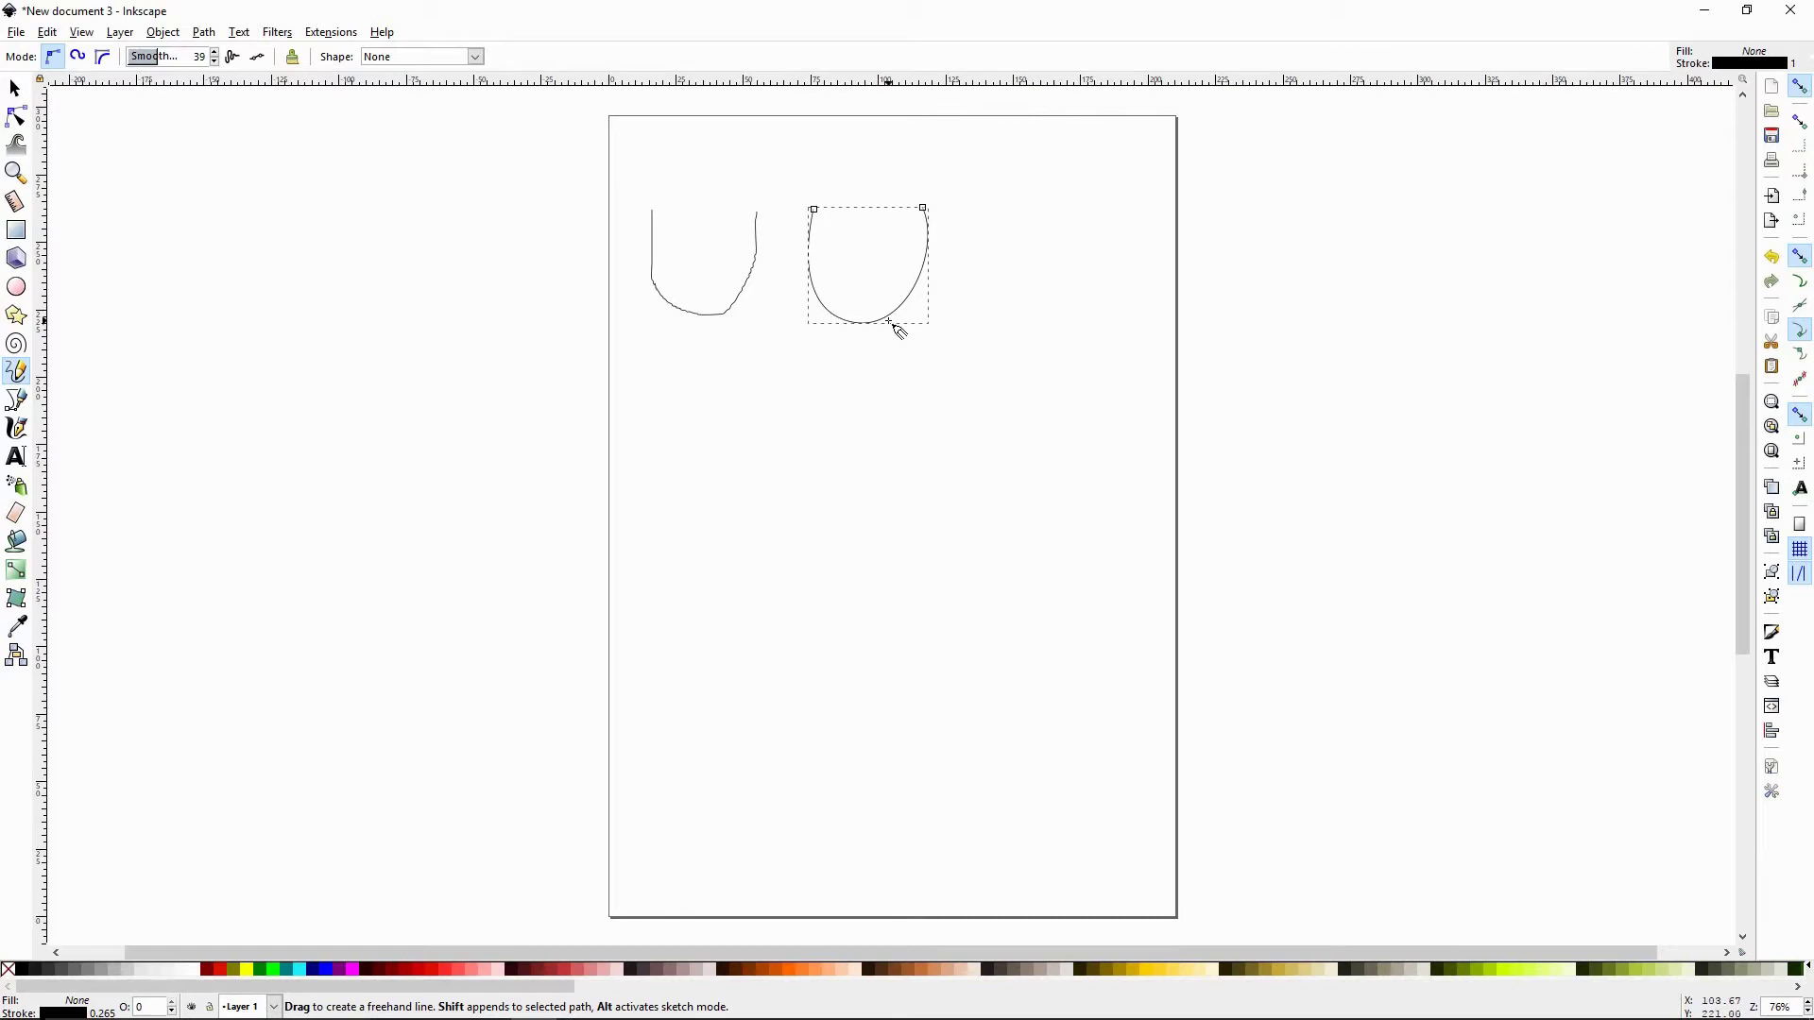
{"action": "key", "text": "n"}
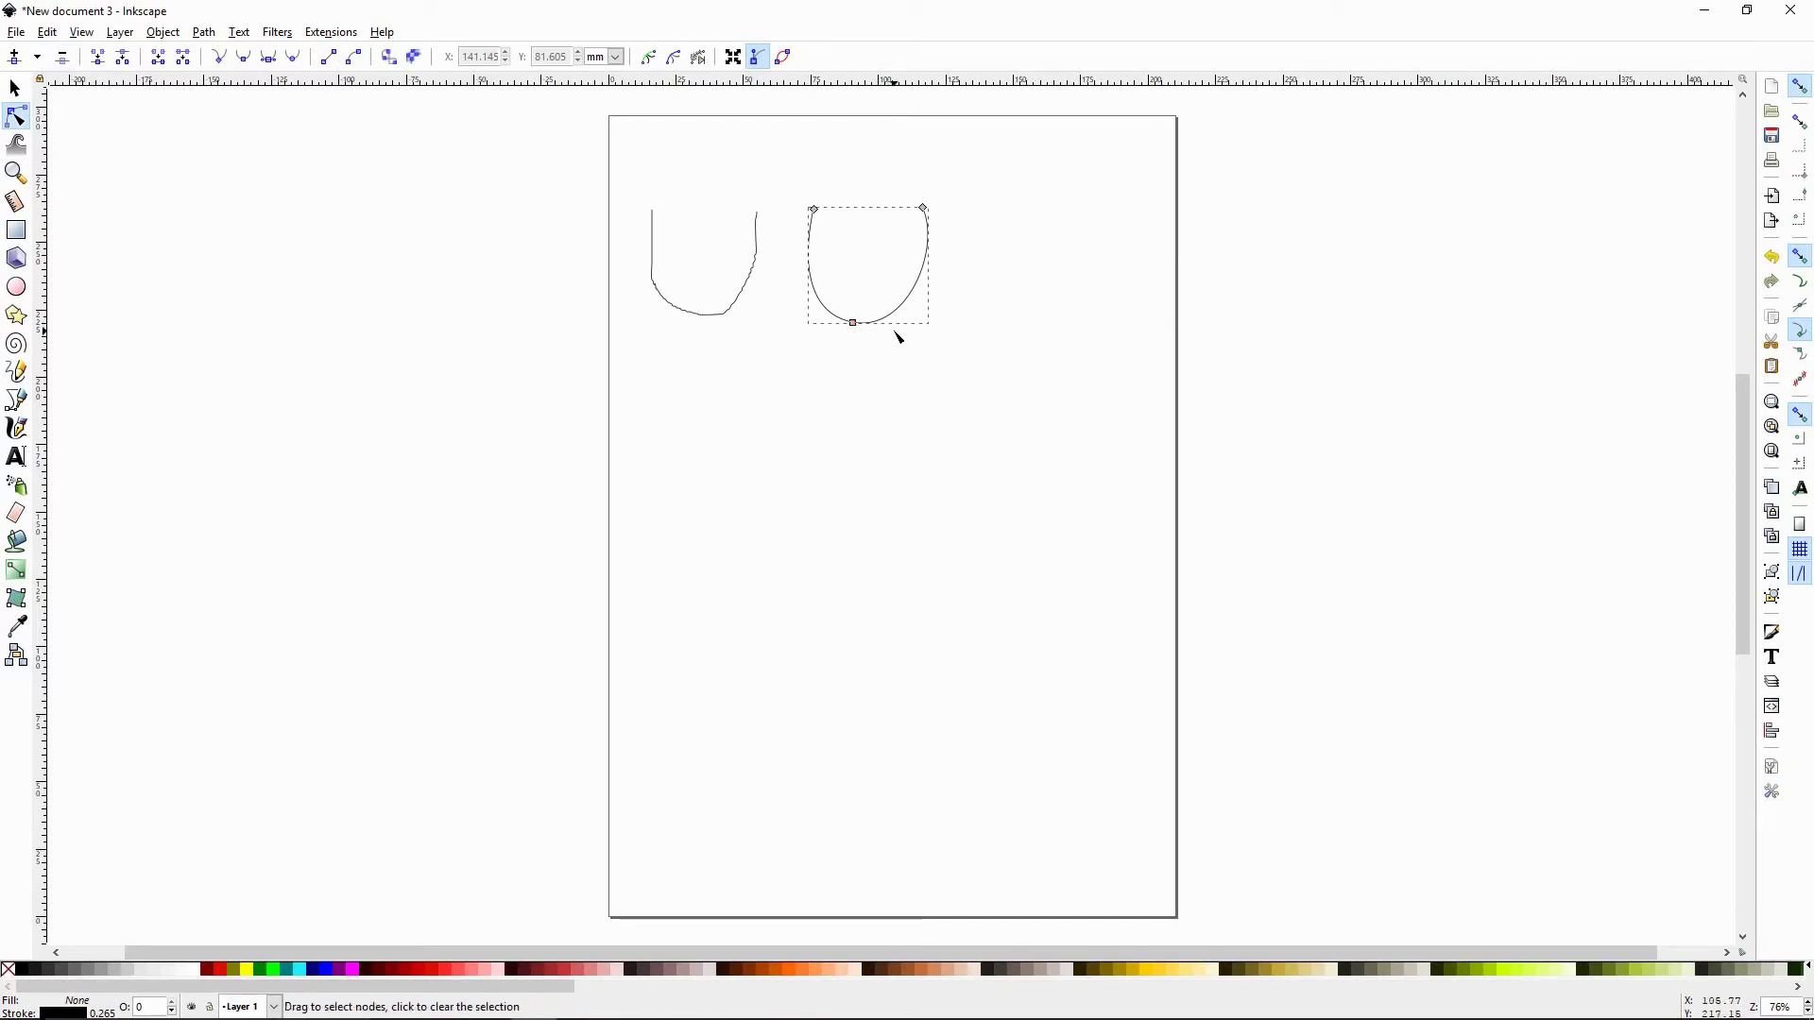
{"action": "key", "text": "p"}
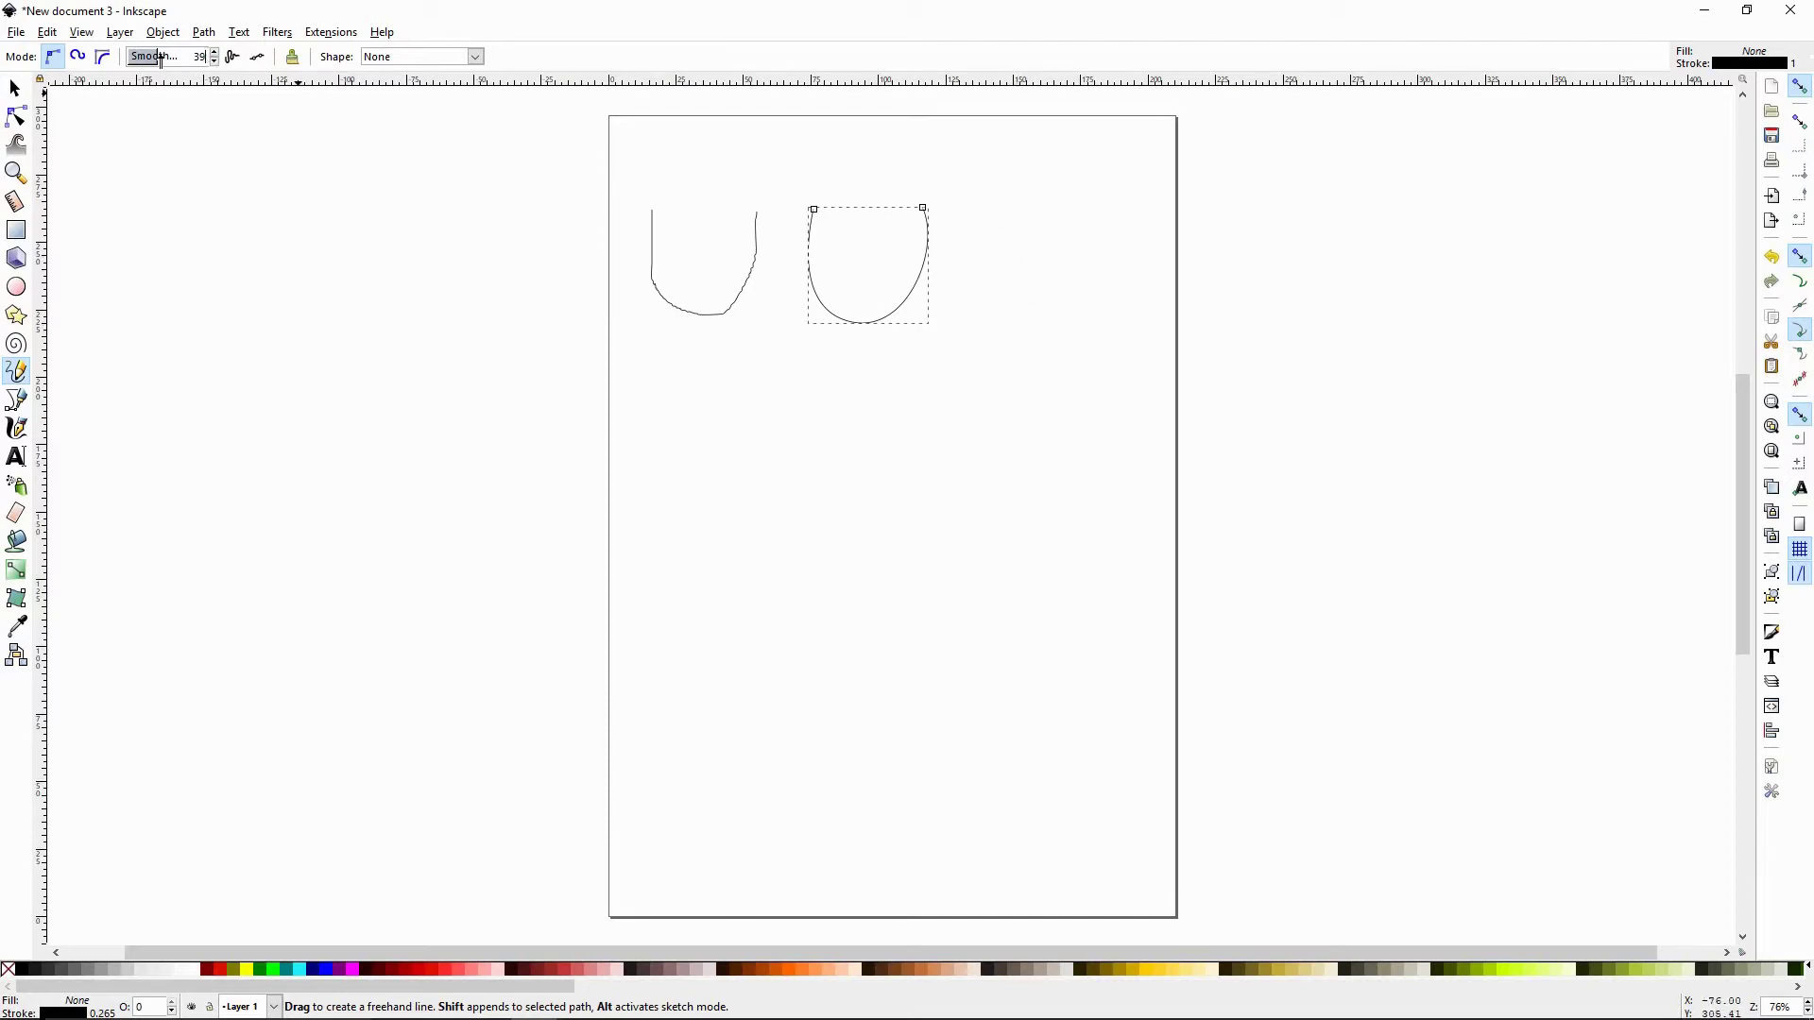
At smoothing 100, draw a third U-shaped stroke further right and view its two end nodes
{"action": "mouse_move", "coordinate": [161, 58]}
{"action": "left_mouse_down"}
{"action": "mouse_move", "coordinate": [217, 64]}
{"action": "mouse_move", "coordinate": [203, 68]}
{"action": "left_mouse_up"}
{"action": "mouse_move", "coordinate": [979, 210]}
{"action": "left_mouse_down"}
{"action": "mouse_move", "coordinate": [1000, 298]}
{"action": "mouse_move", "coordinate": [1049, 311]}
{"action": "mouse_move", "coordinate": [1083, 210]}
{"action": "left_mouse_up"}
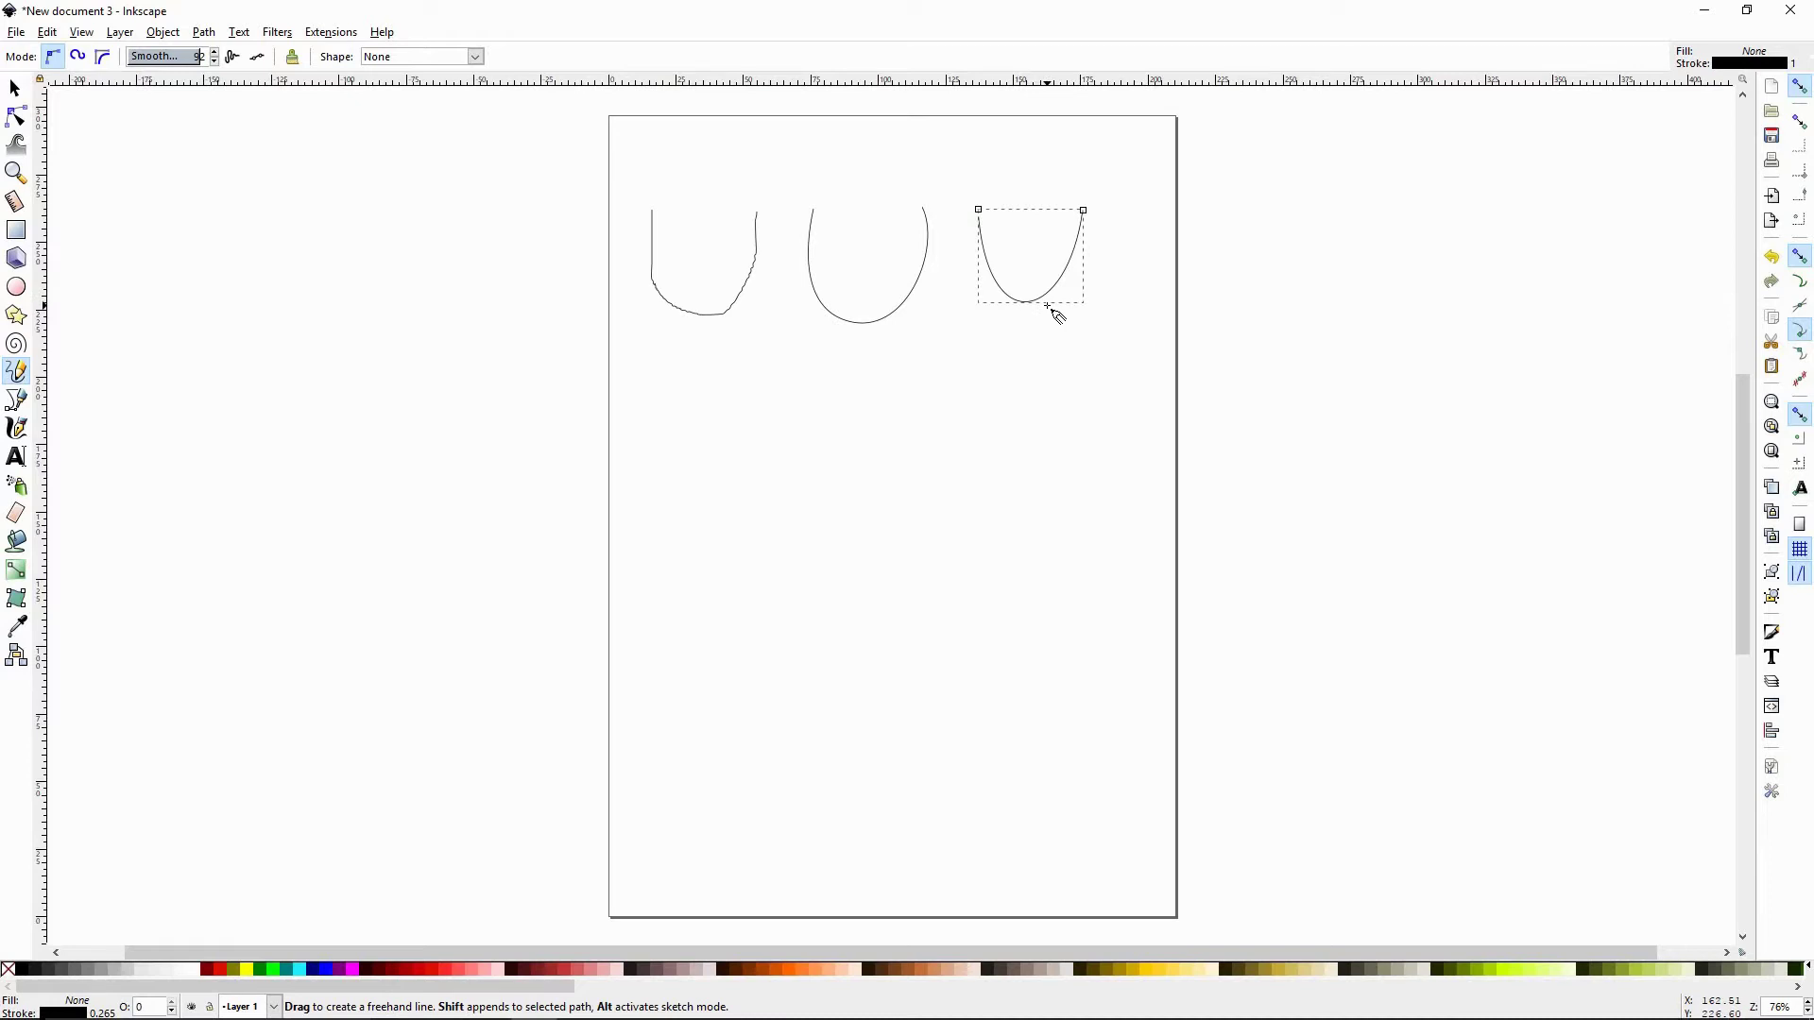
{"action": "key", "text": "n"}
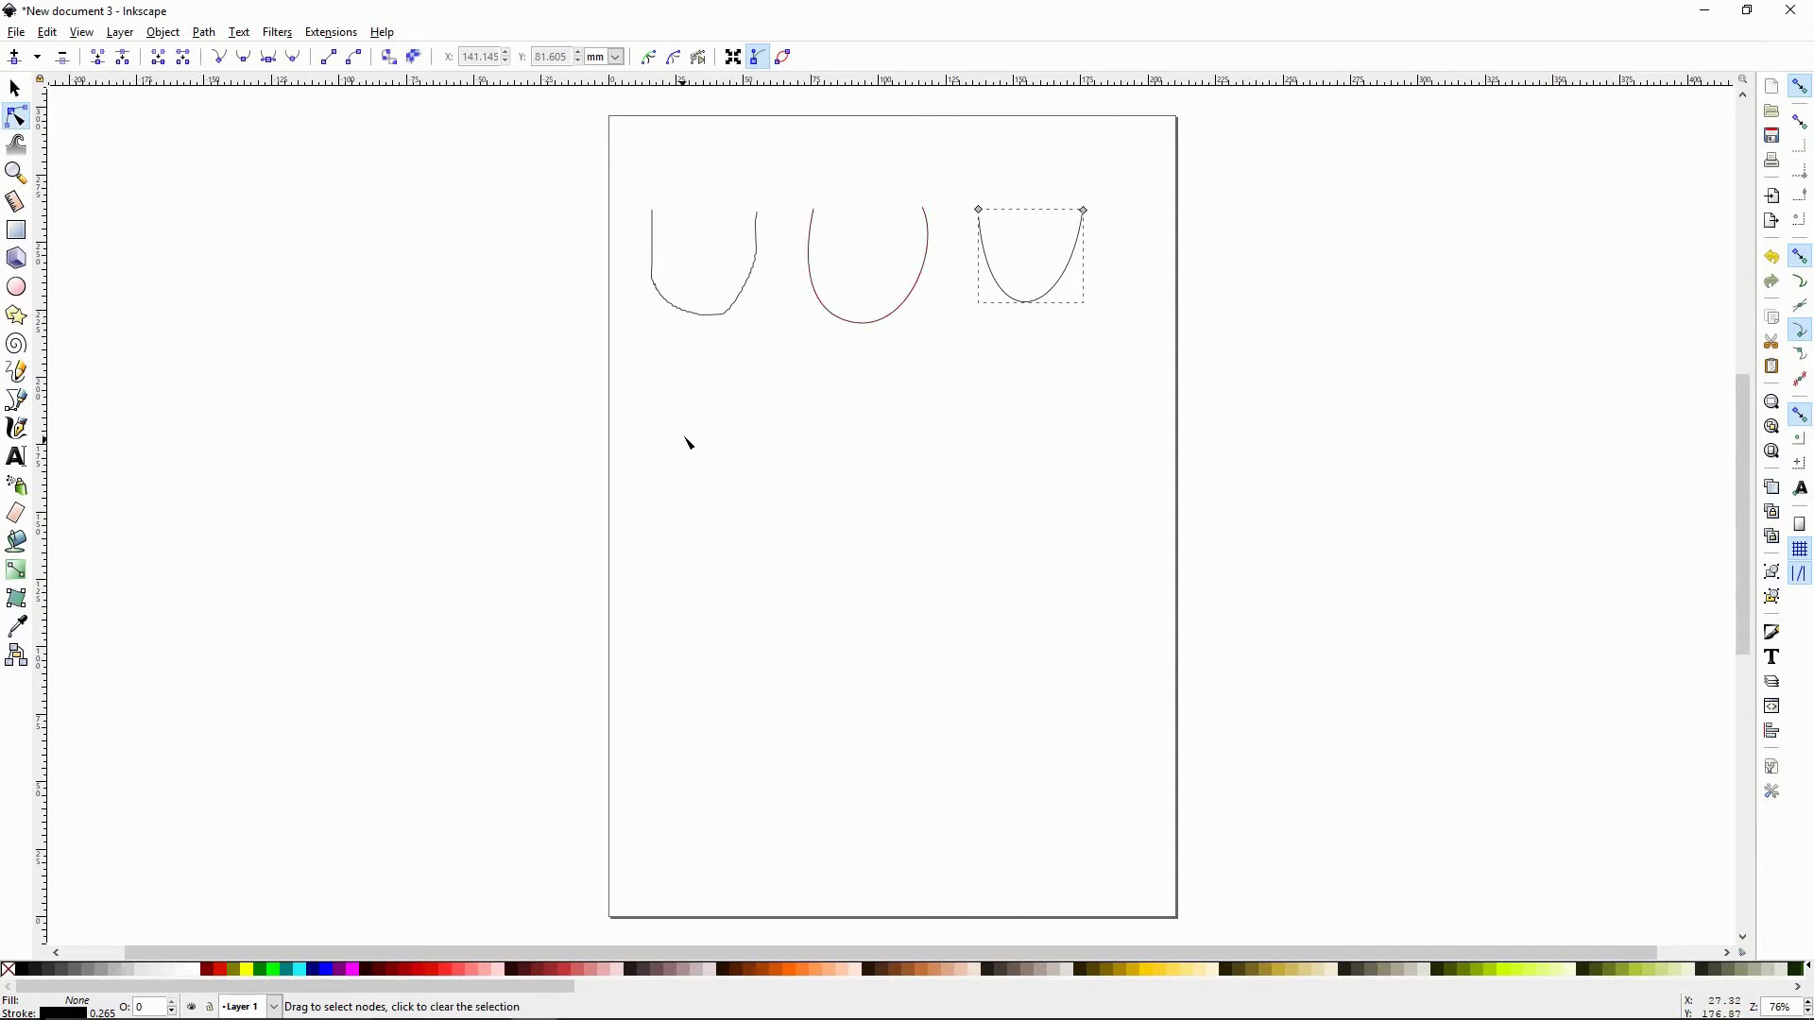
Switch the Pencil to Spiro mode and draw a wavy stroke across the page middle
{"action": "key", "text": "p"}
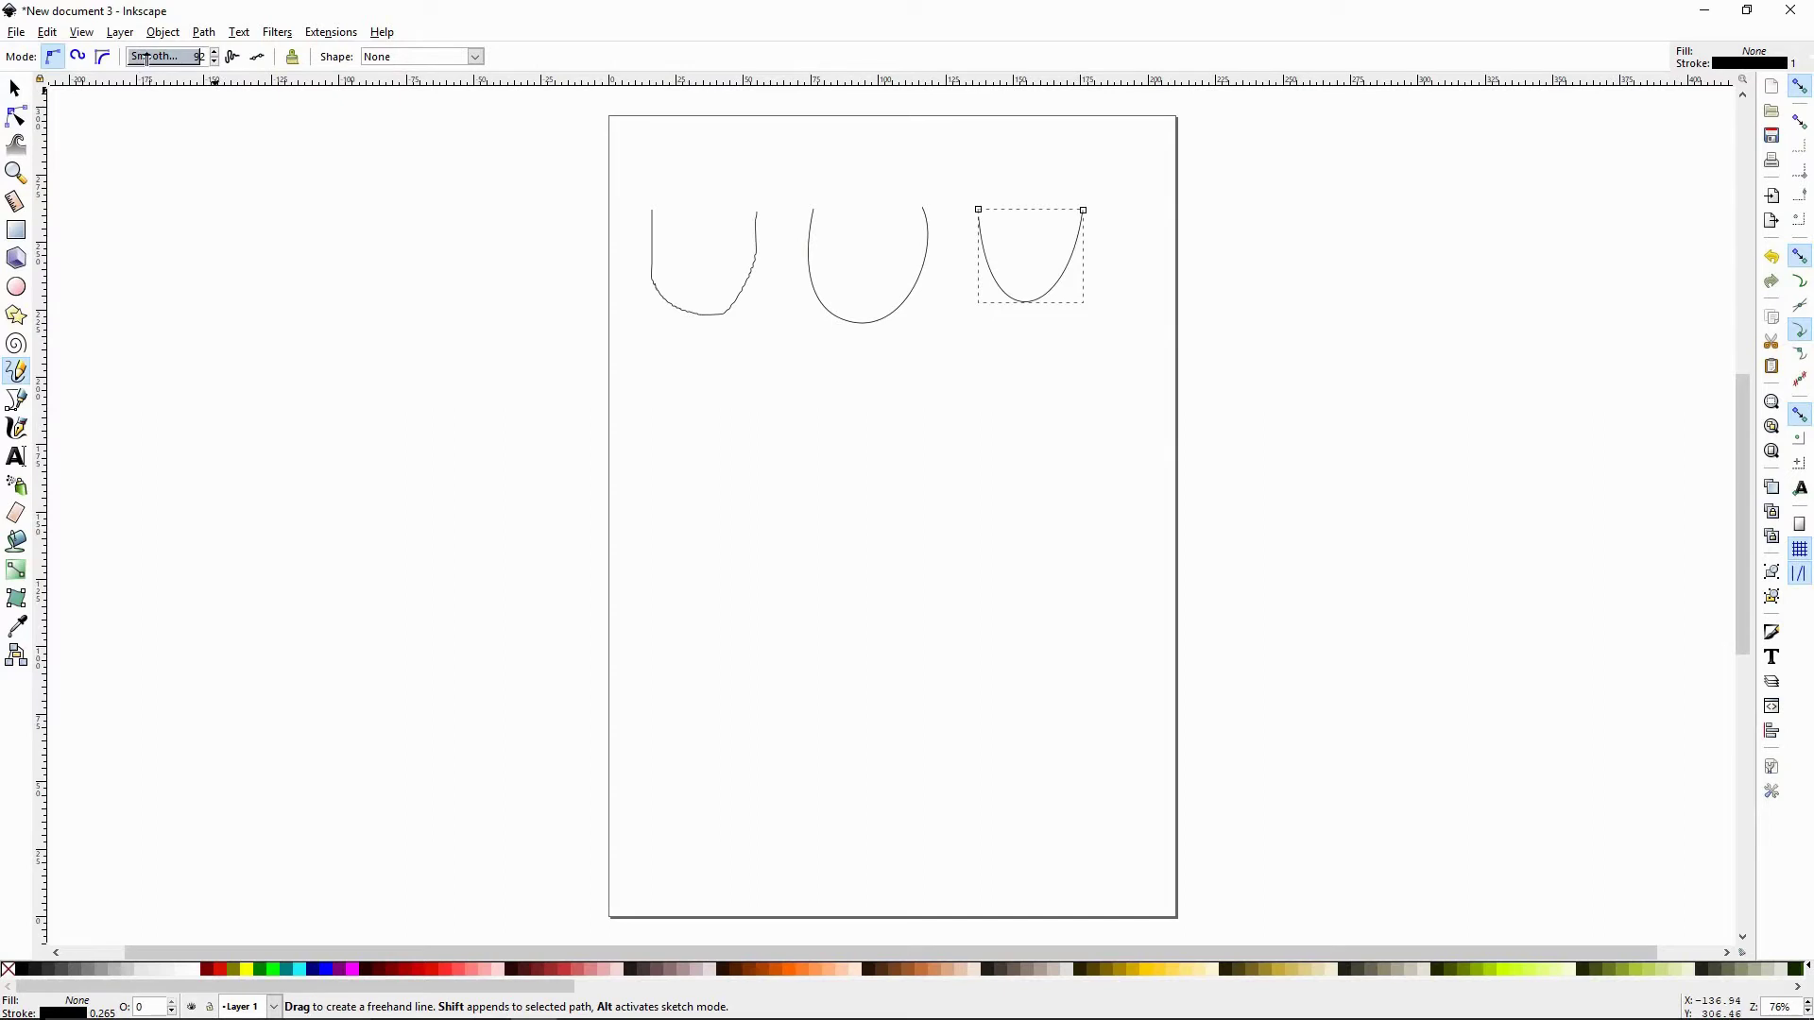
{"action": "scroll", "coordinate": [147, 59], "scroll_direction": "up", "scroll_amount": 1}
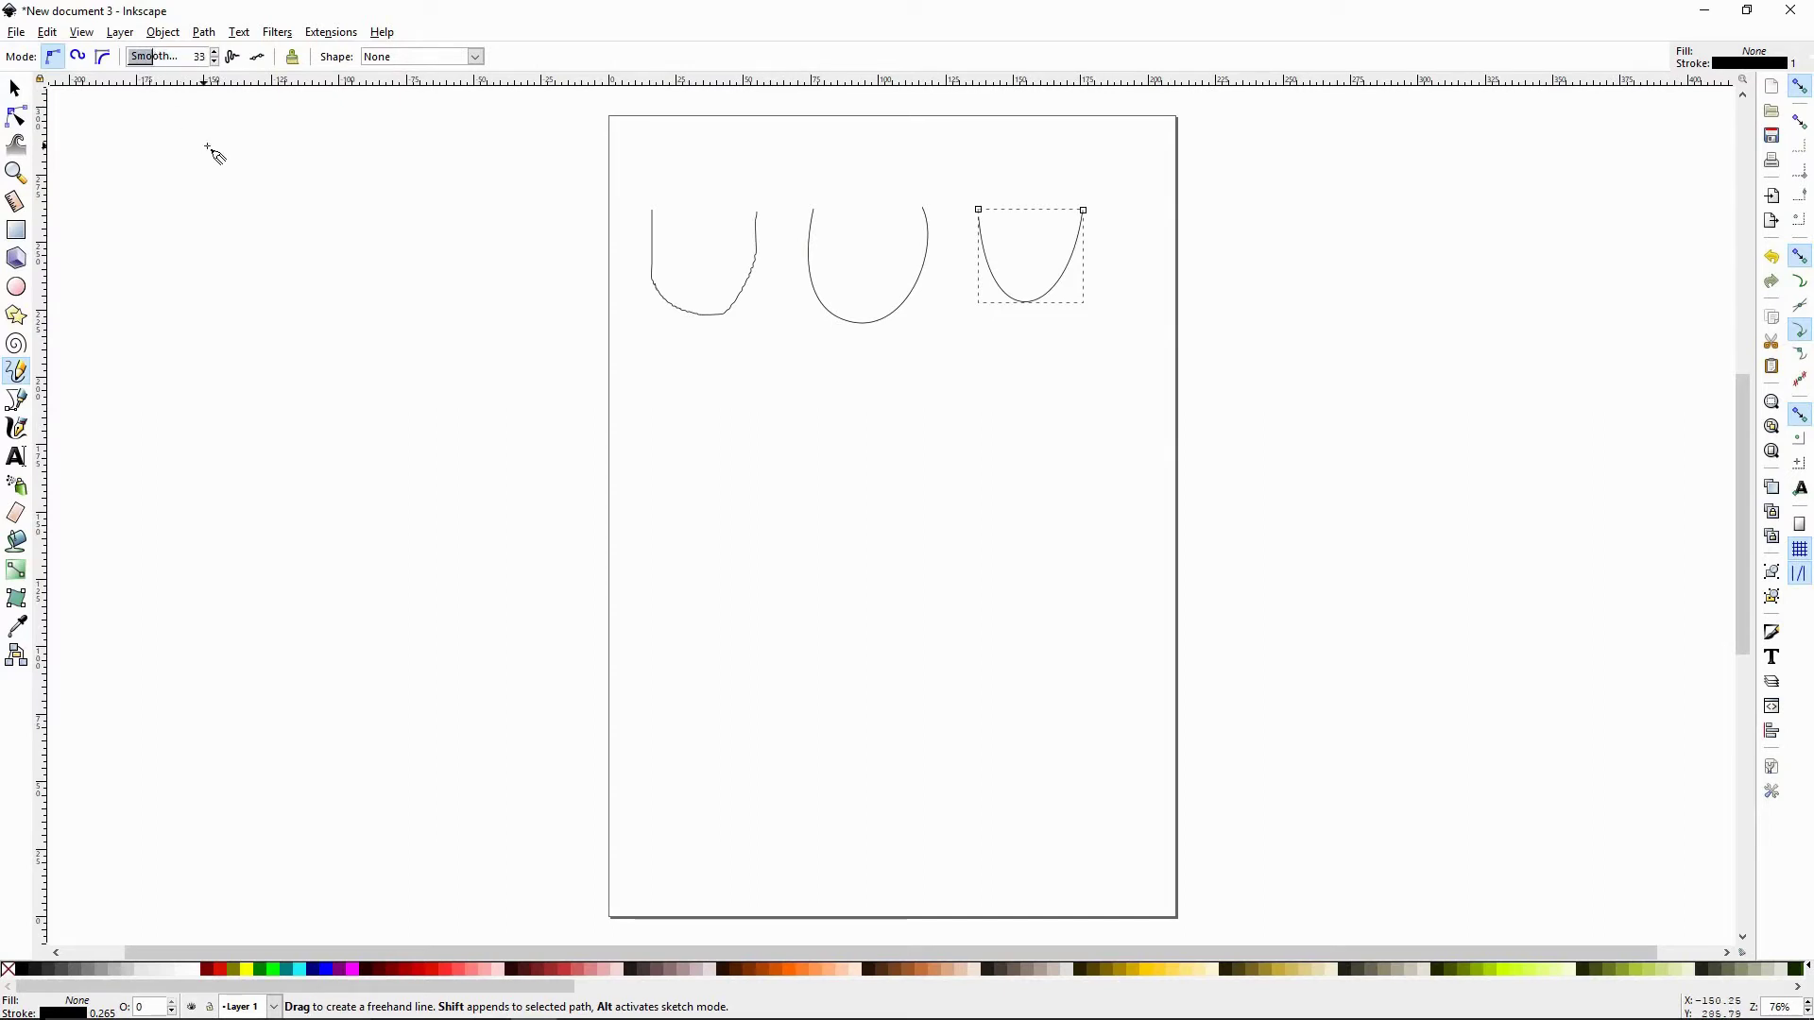
{"action": "left_click", "coordinate": [80, 59]}
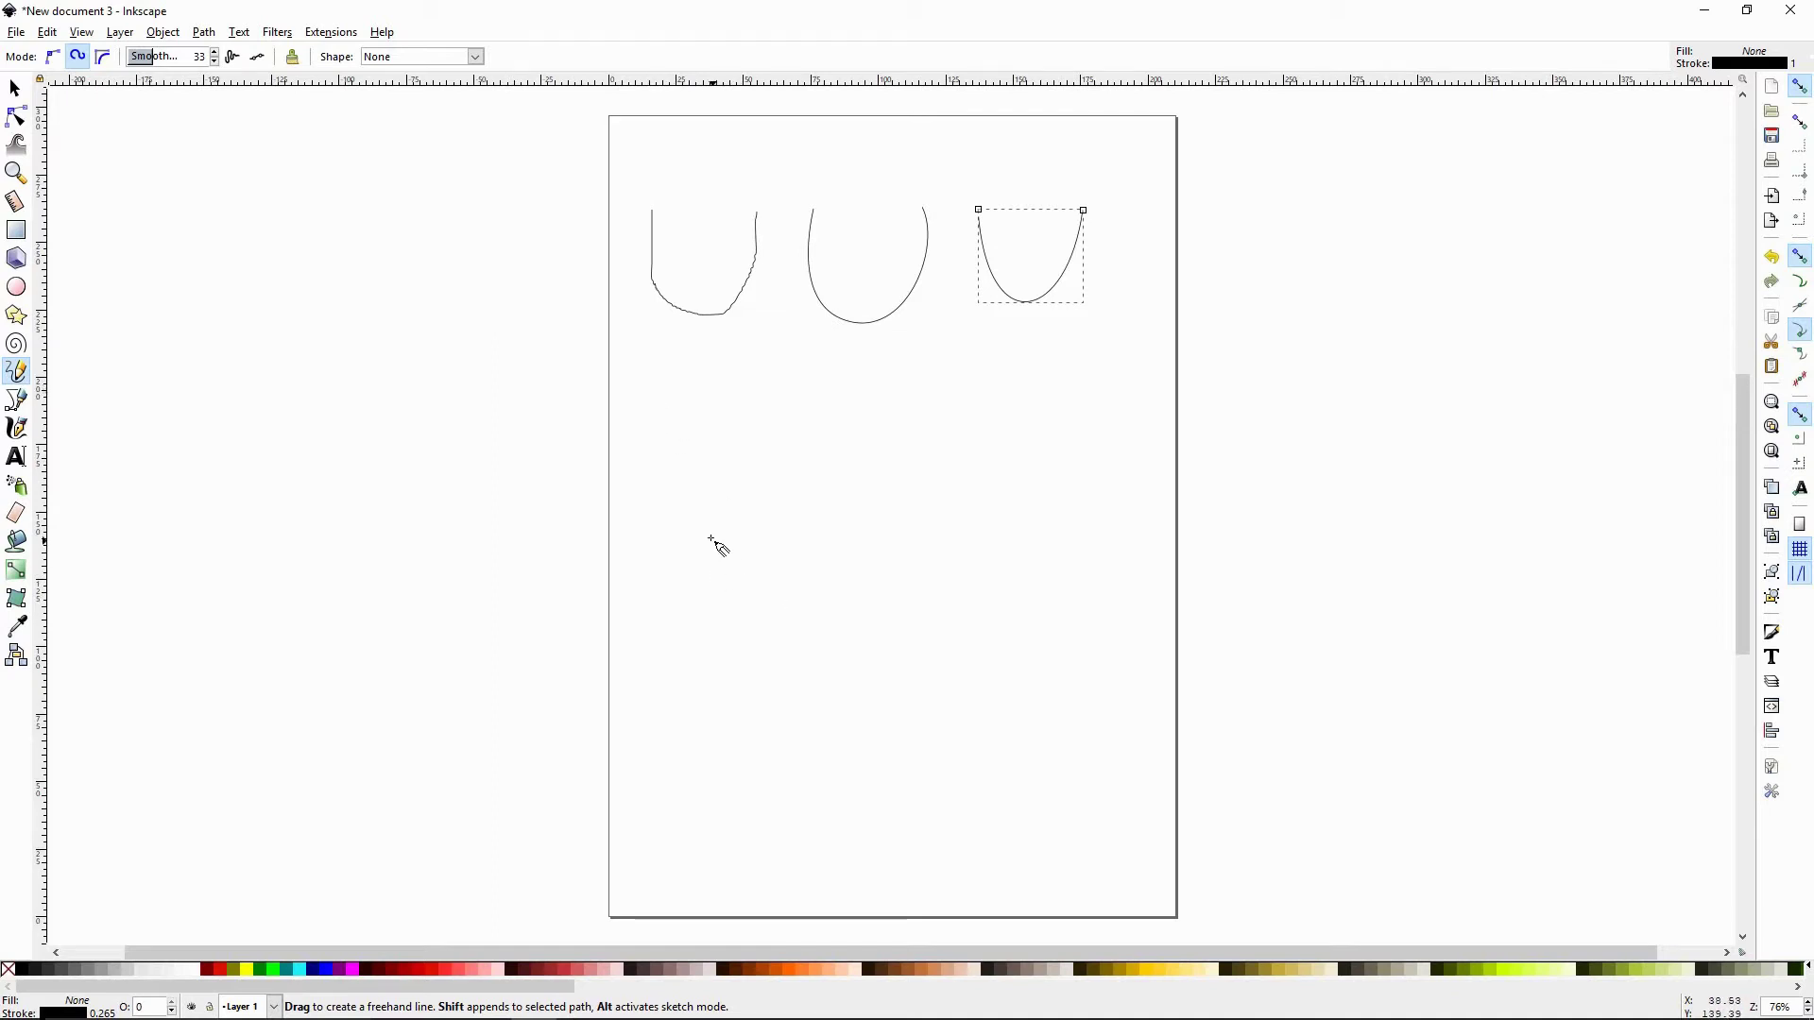
{"action": "mouse_move", "coordinate": [669, 470]}
{"action": "left_mouse_down"}
{"action": "mouse_move", "coordinate": [701, 444]}
{"action": "mouse_move", "coordinate": [929, 509]}
{"action": "mouse_move", "coordinate": [1030, 465]}
{"action": "mouse_move", "coordinate": [1067, 421]}
{"action": "left_mouse_up"}
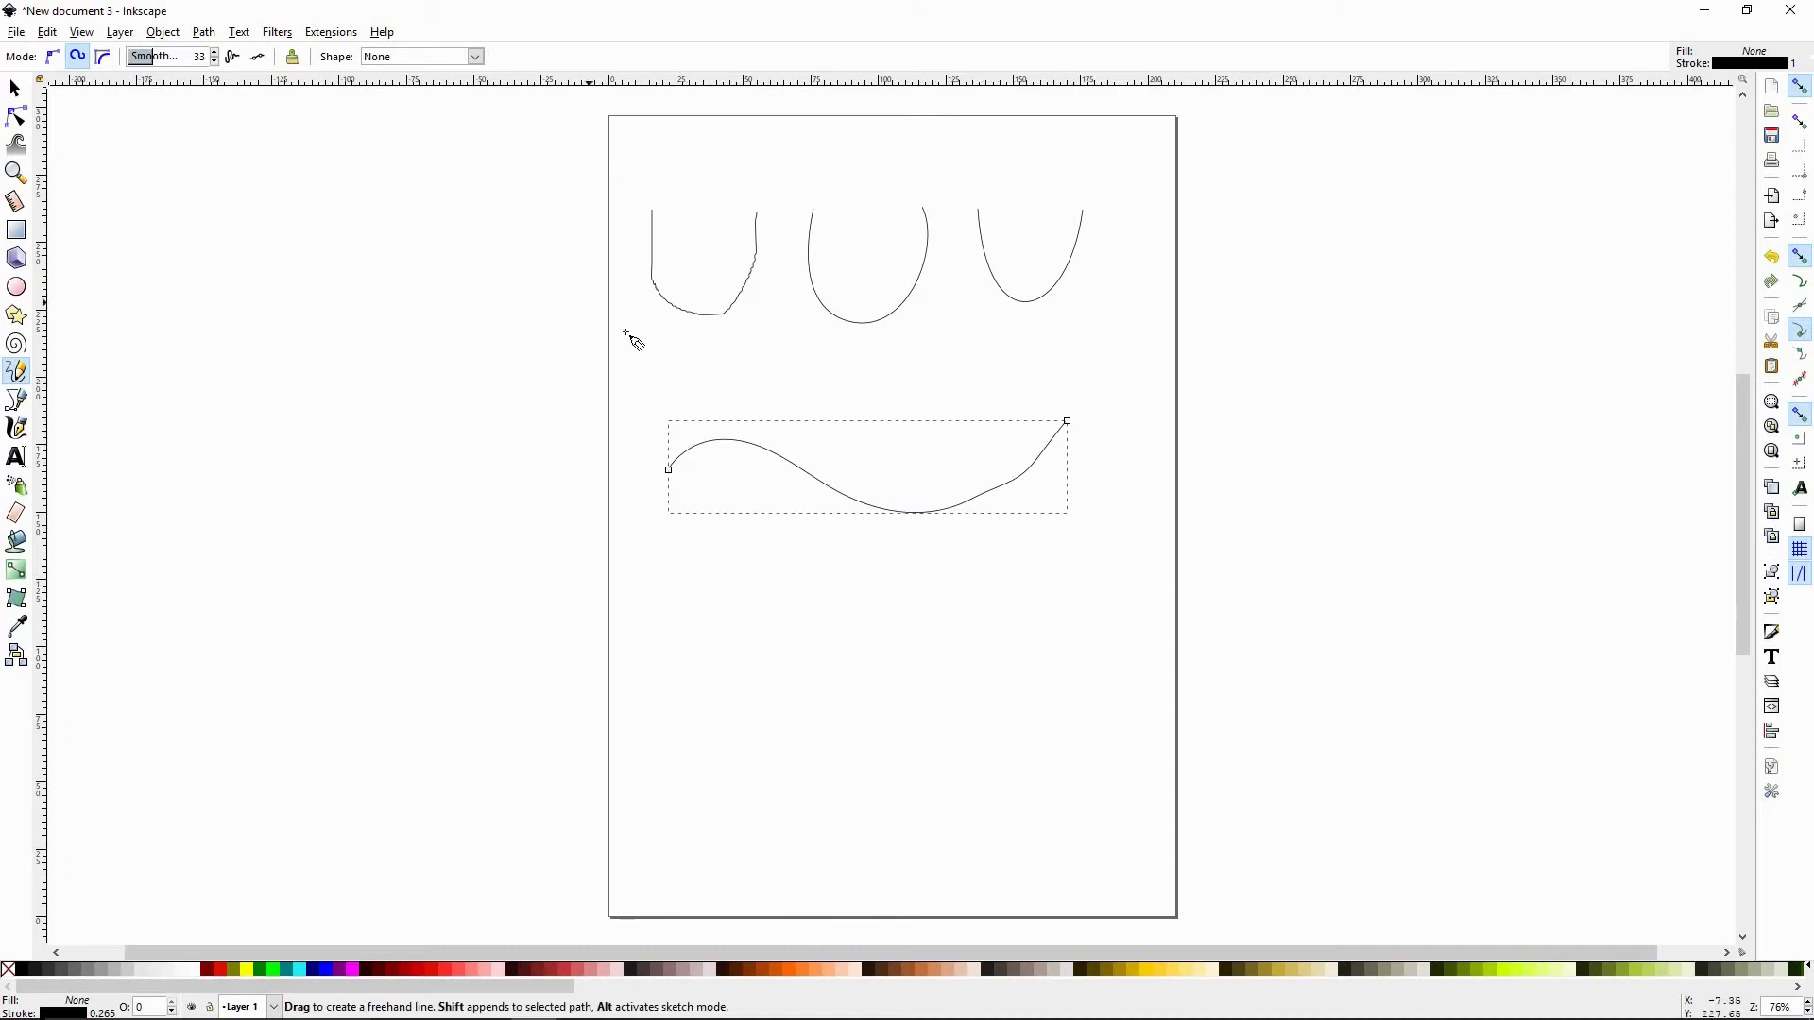
Draw a long, nearly straight stroke below the wave at smoothing 79, then reset smoothing to 40
{"action": "left_click", "coordinate": [188, 57]}
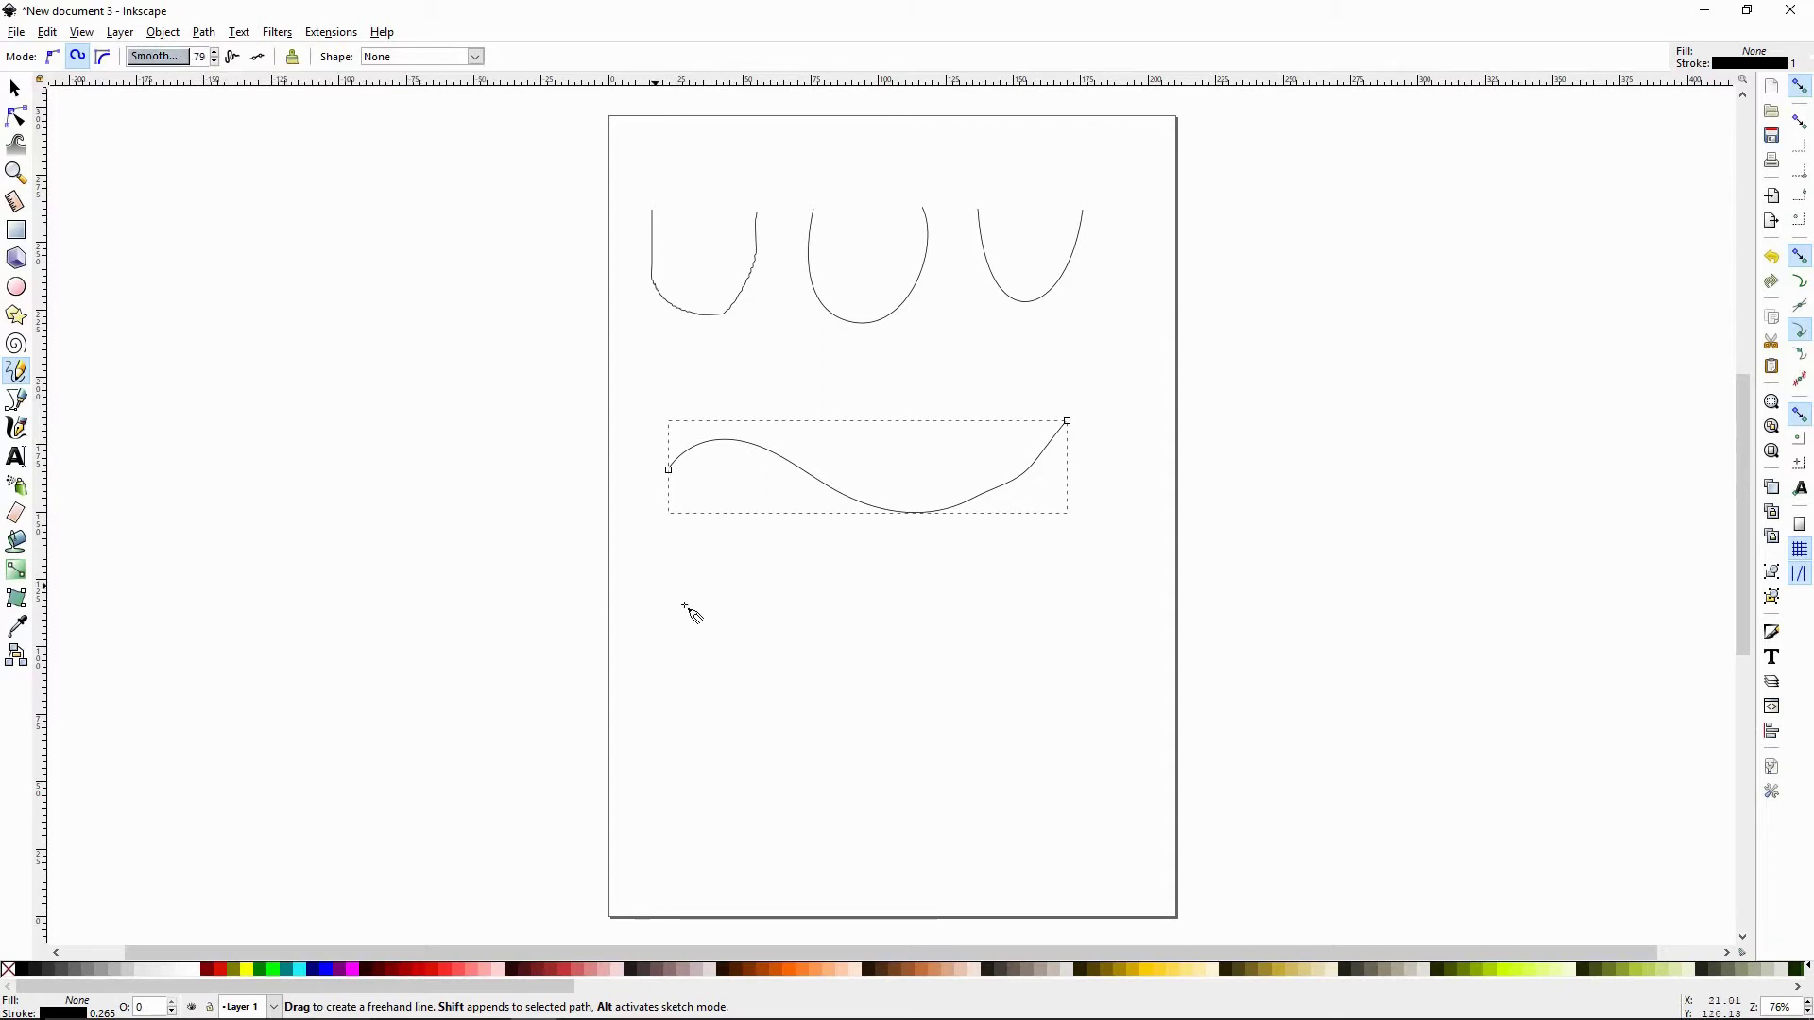
{"action": "mouse_move", "coordinate": [668, 592]}
{"action": "left_mouse_down"}
{"action": "mouse_move", "coordinate": [730, 575]}
{"action": "mouse_move", "coordinate": [893, 636]}
{"action": "mouse_move", "coordinate": [988, 645]}
{"action": "mouse_move", "coordinate": [1080, 558]}
{"action": "left_mouse_up"}
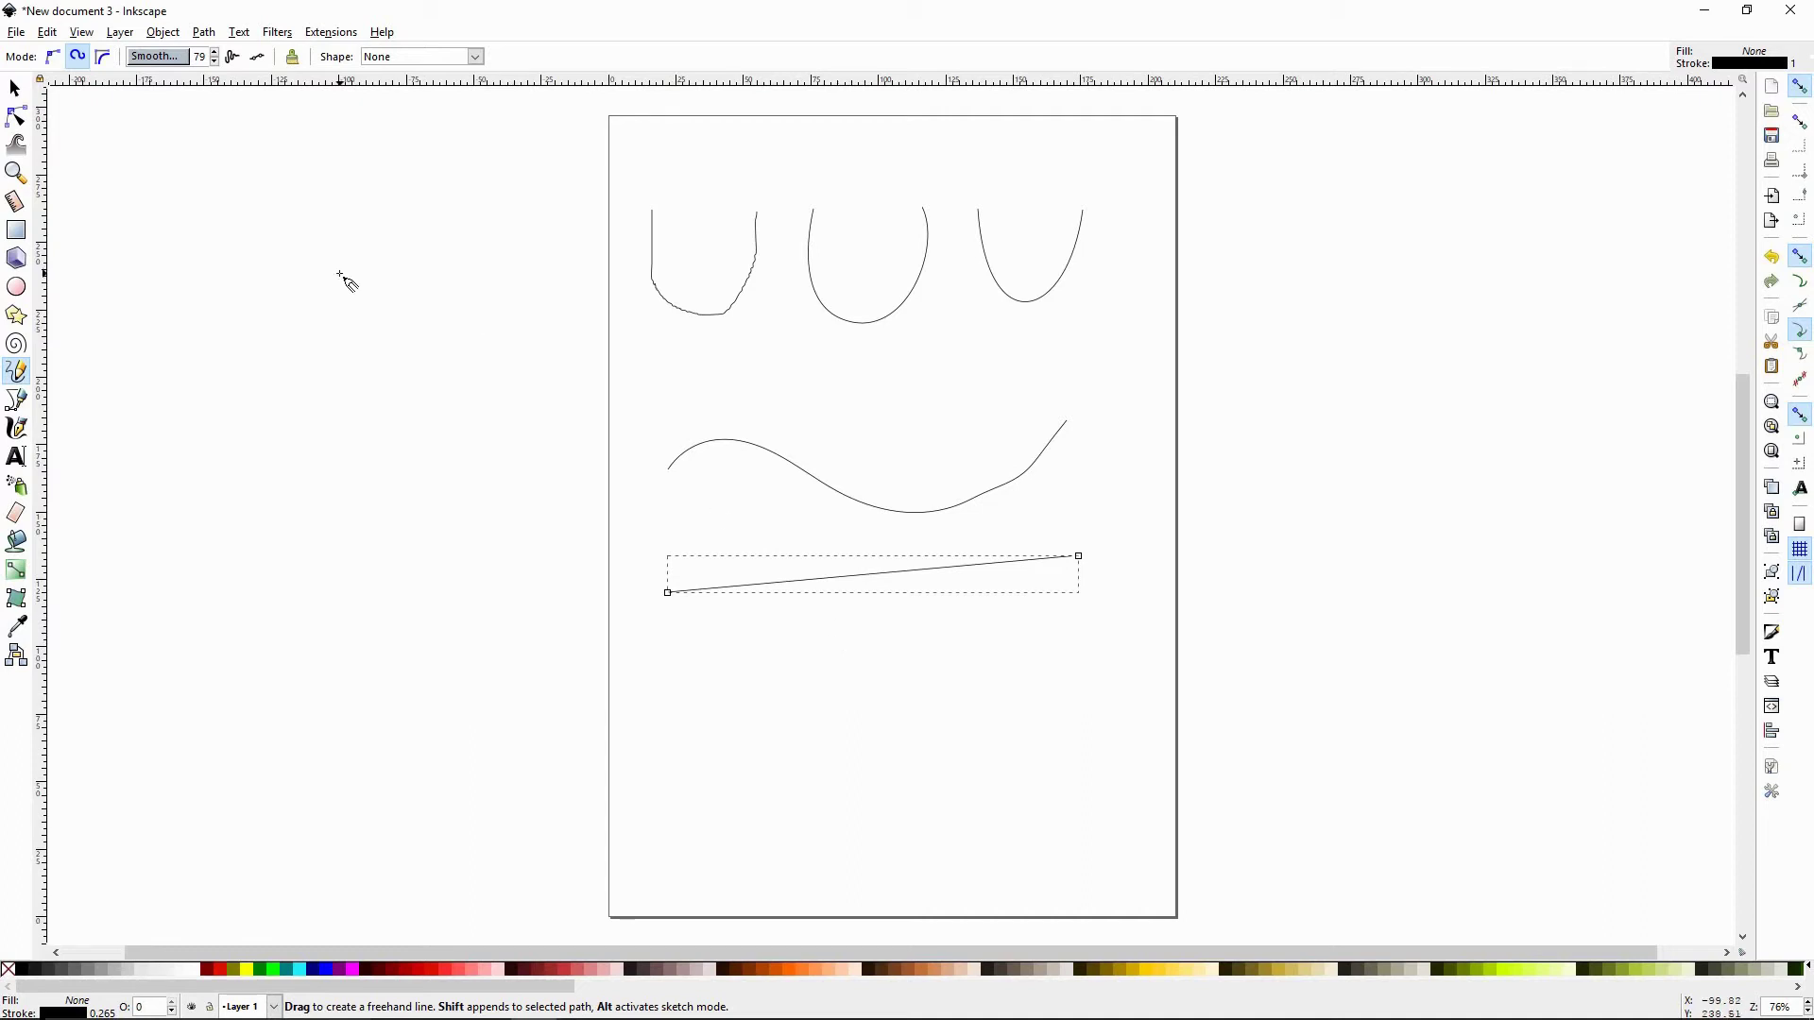
{"action": "left_click", "coordinate": [161, 61]}
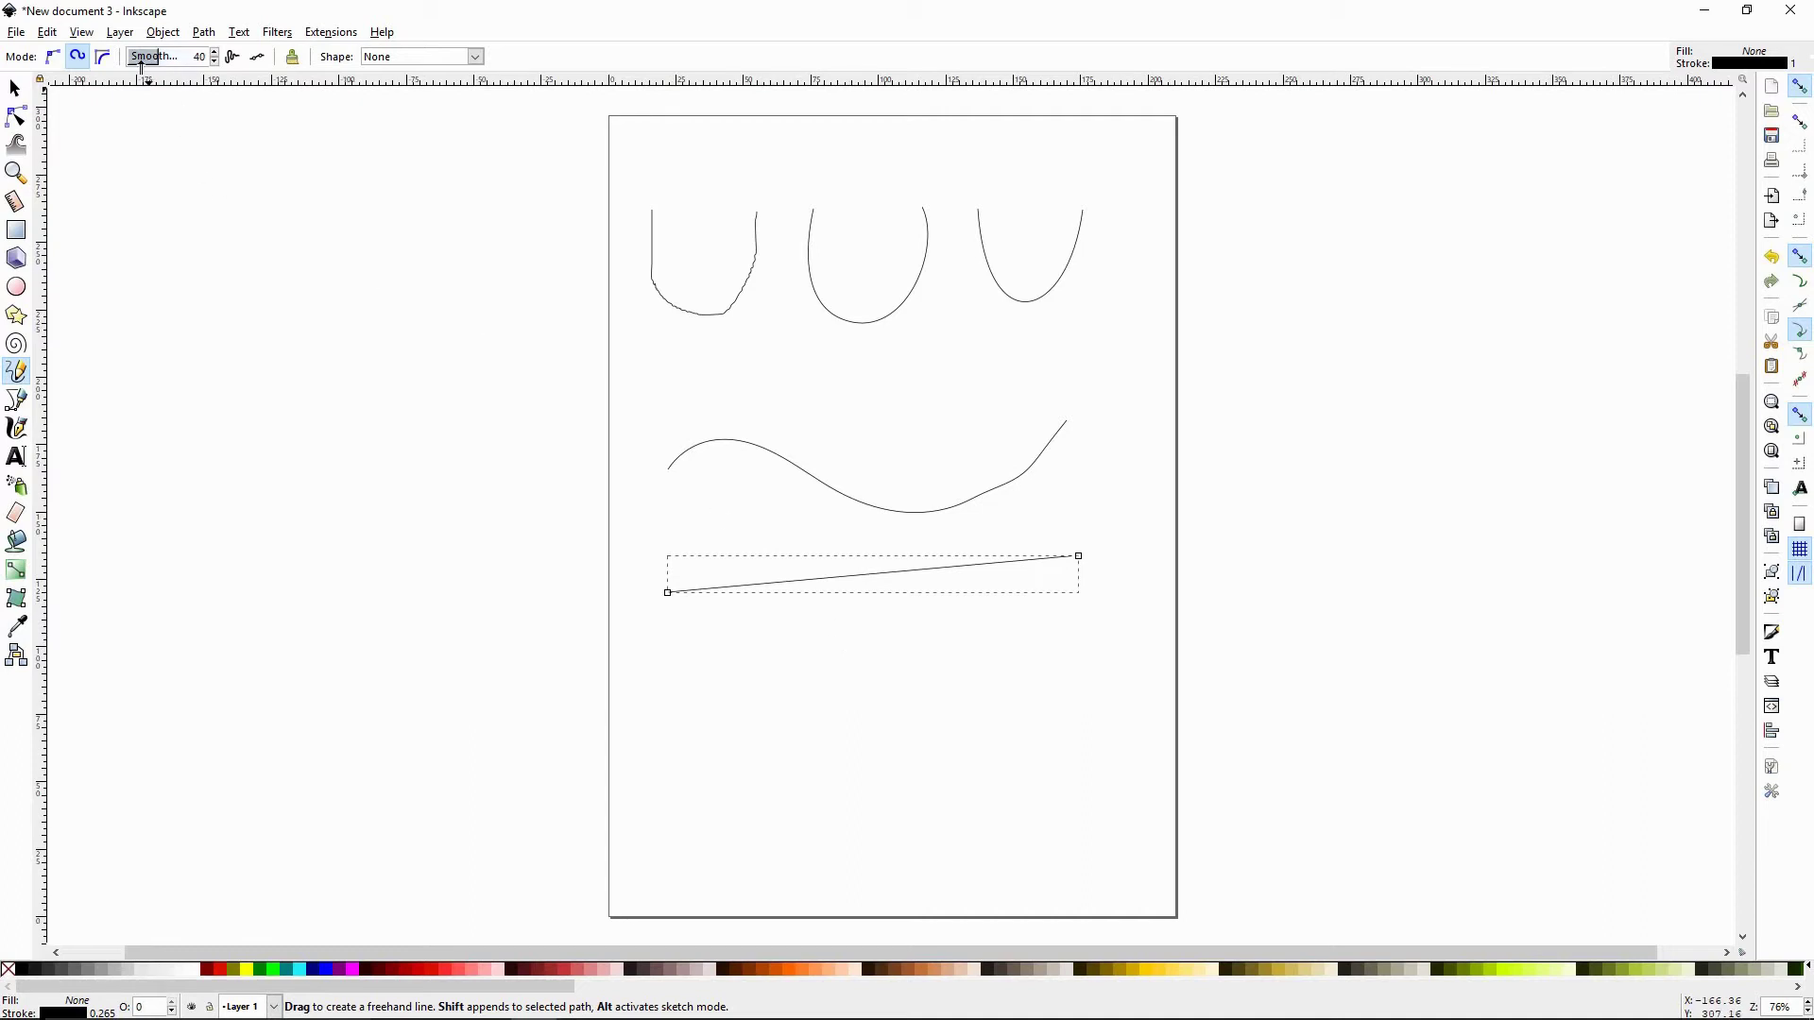
In BSpline mode, draw a gently curving stroke below the straight line
{"action": "left_click", "coordinate": [78, 59]}
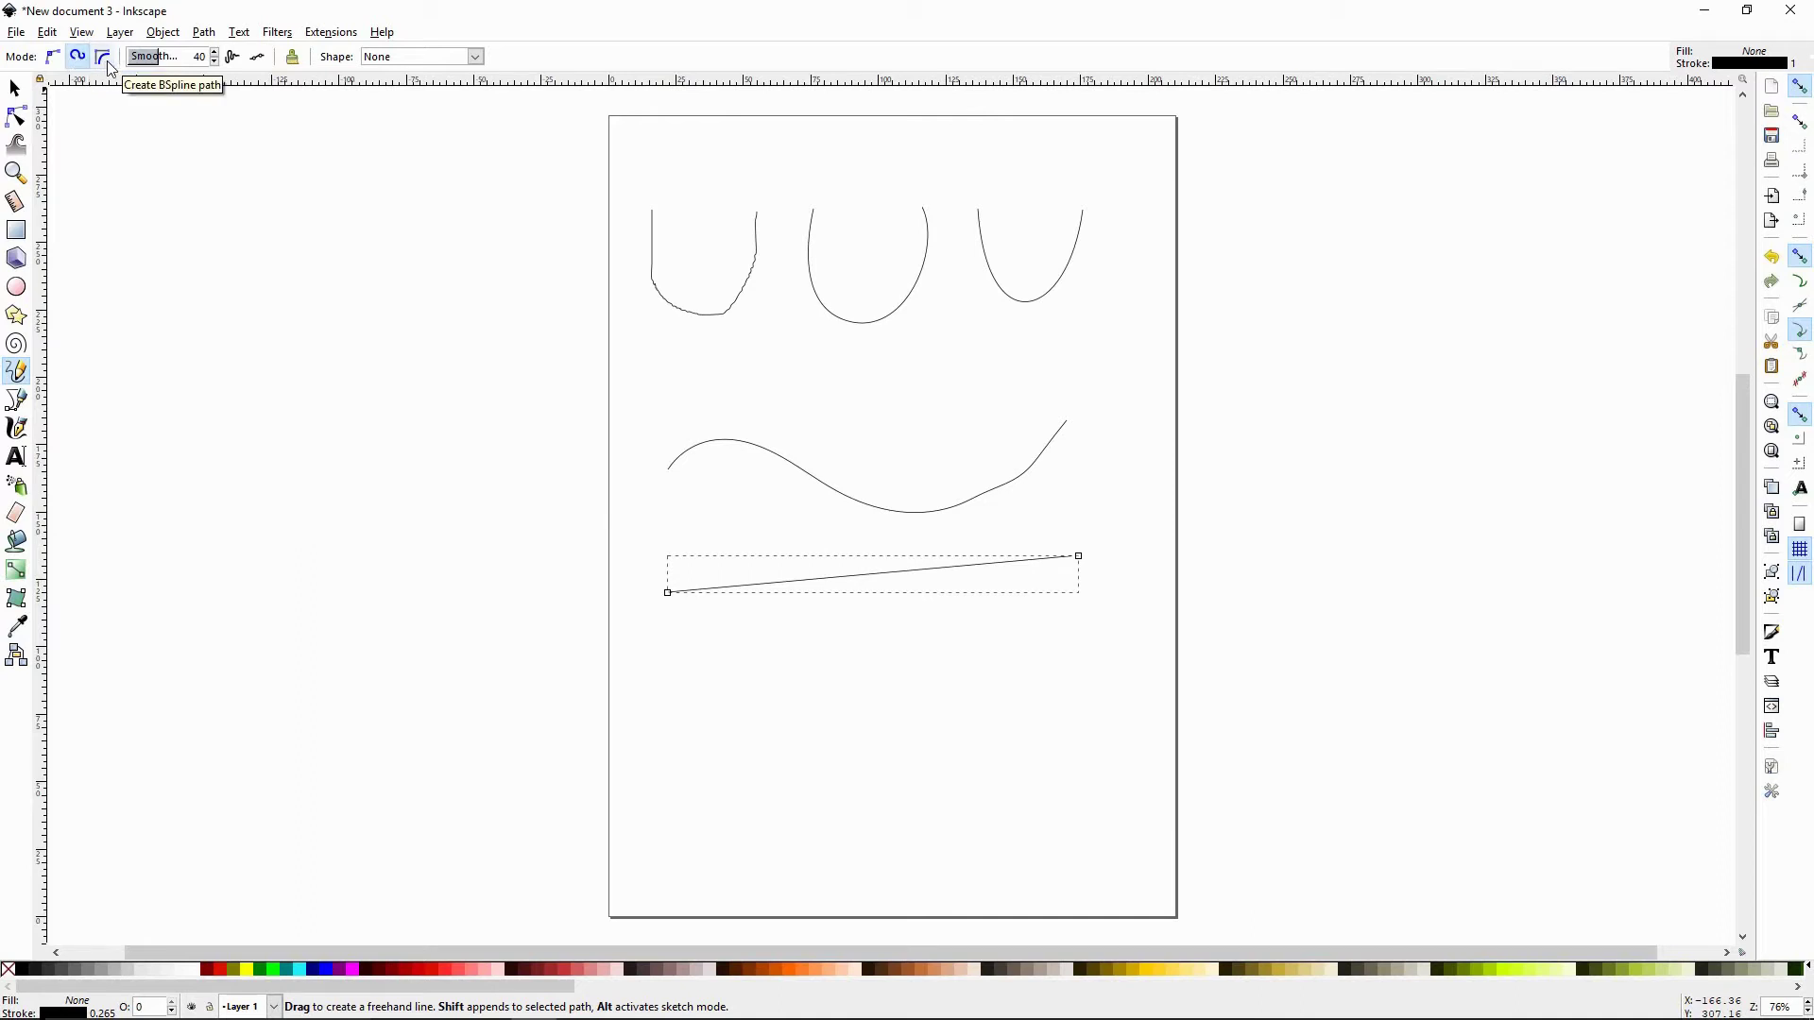
{"action": "left_click", "coordinate": [110, 66]}
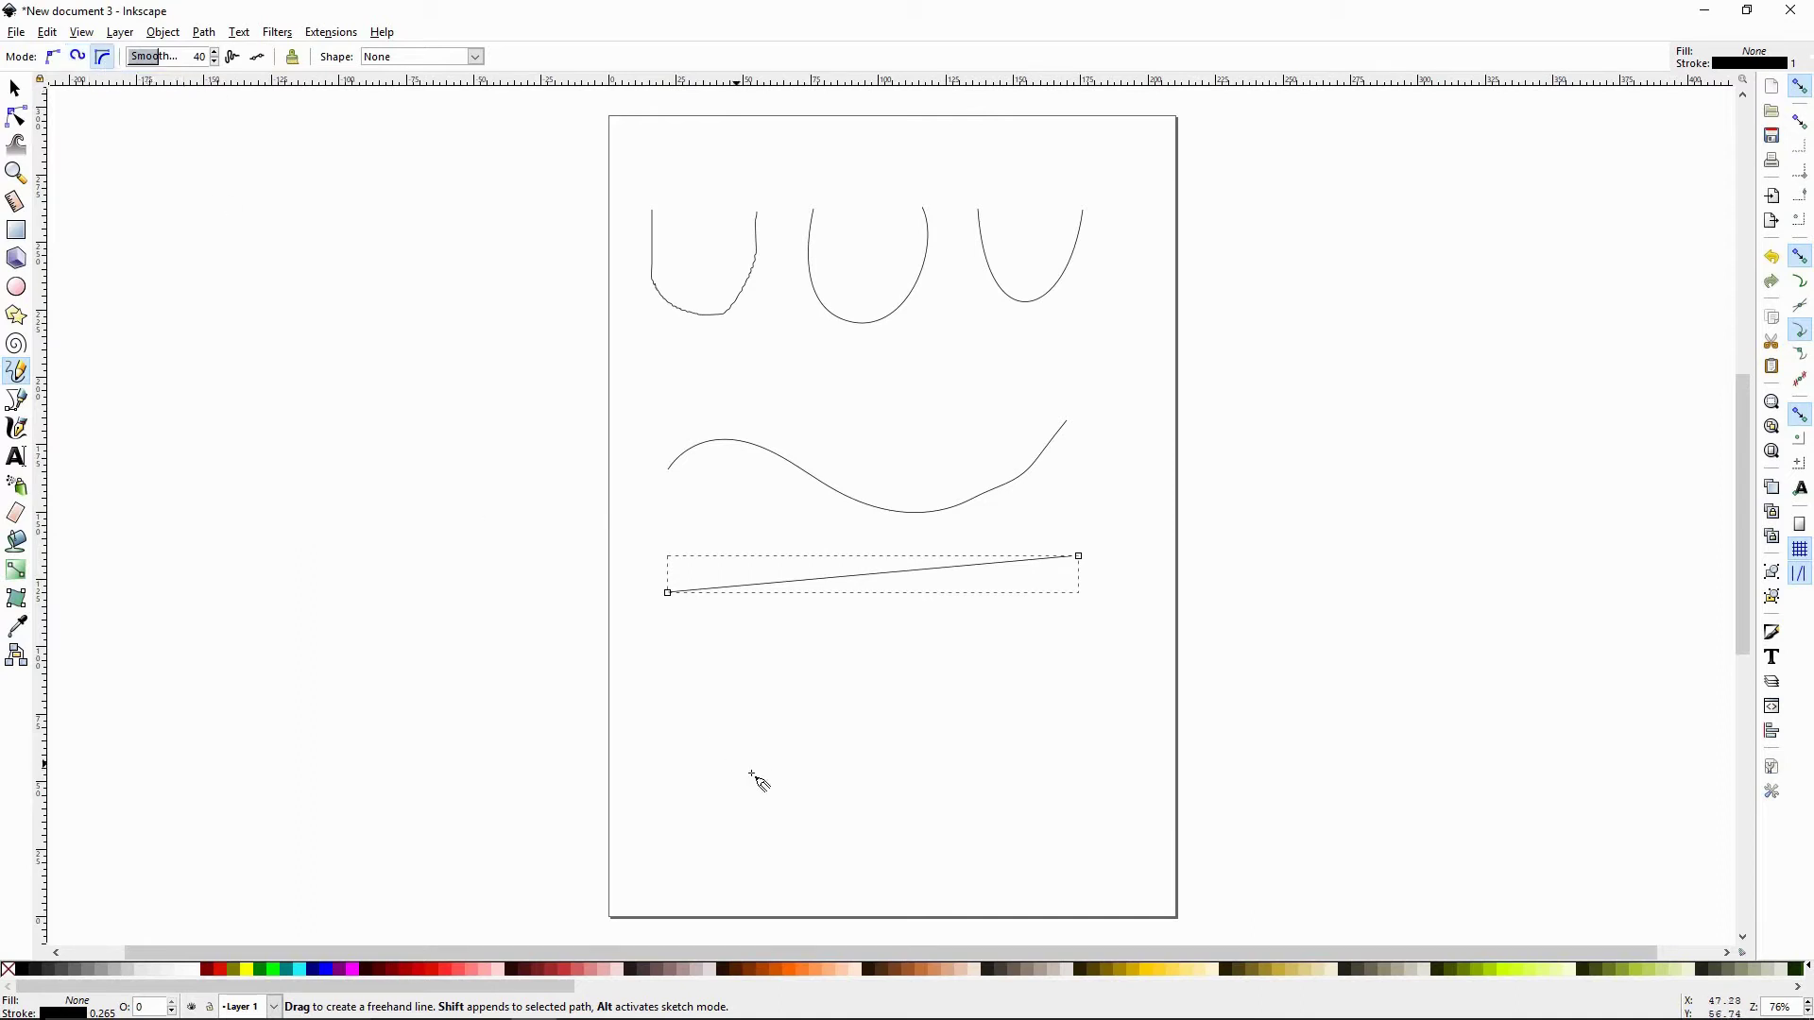
{"action": "mouse_move", "coordinate": [697, 696]}
{"action": "left_mouse_down"}
{"action": "mouse_move", "coordinate": [805, 650]}
{"action": "mouse_move", "coordinate": [983, 705]}
{"action": "mouse_move", "coordinate": [1084, 664]}
{"action": "mouse_move", "coordinate": [1102, 625]}
{"action": "left_mouse_up"}
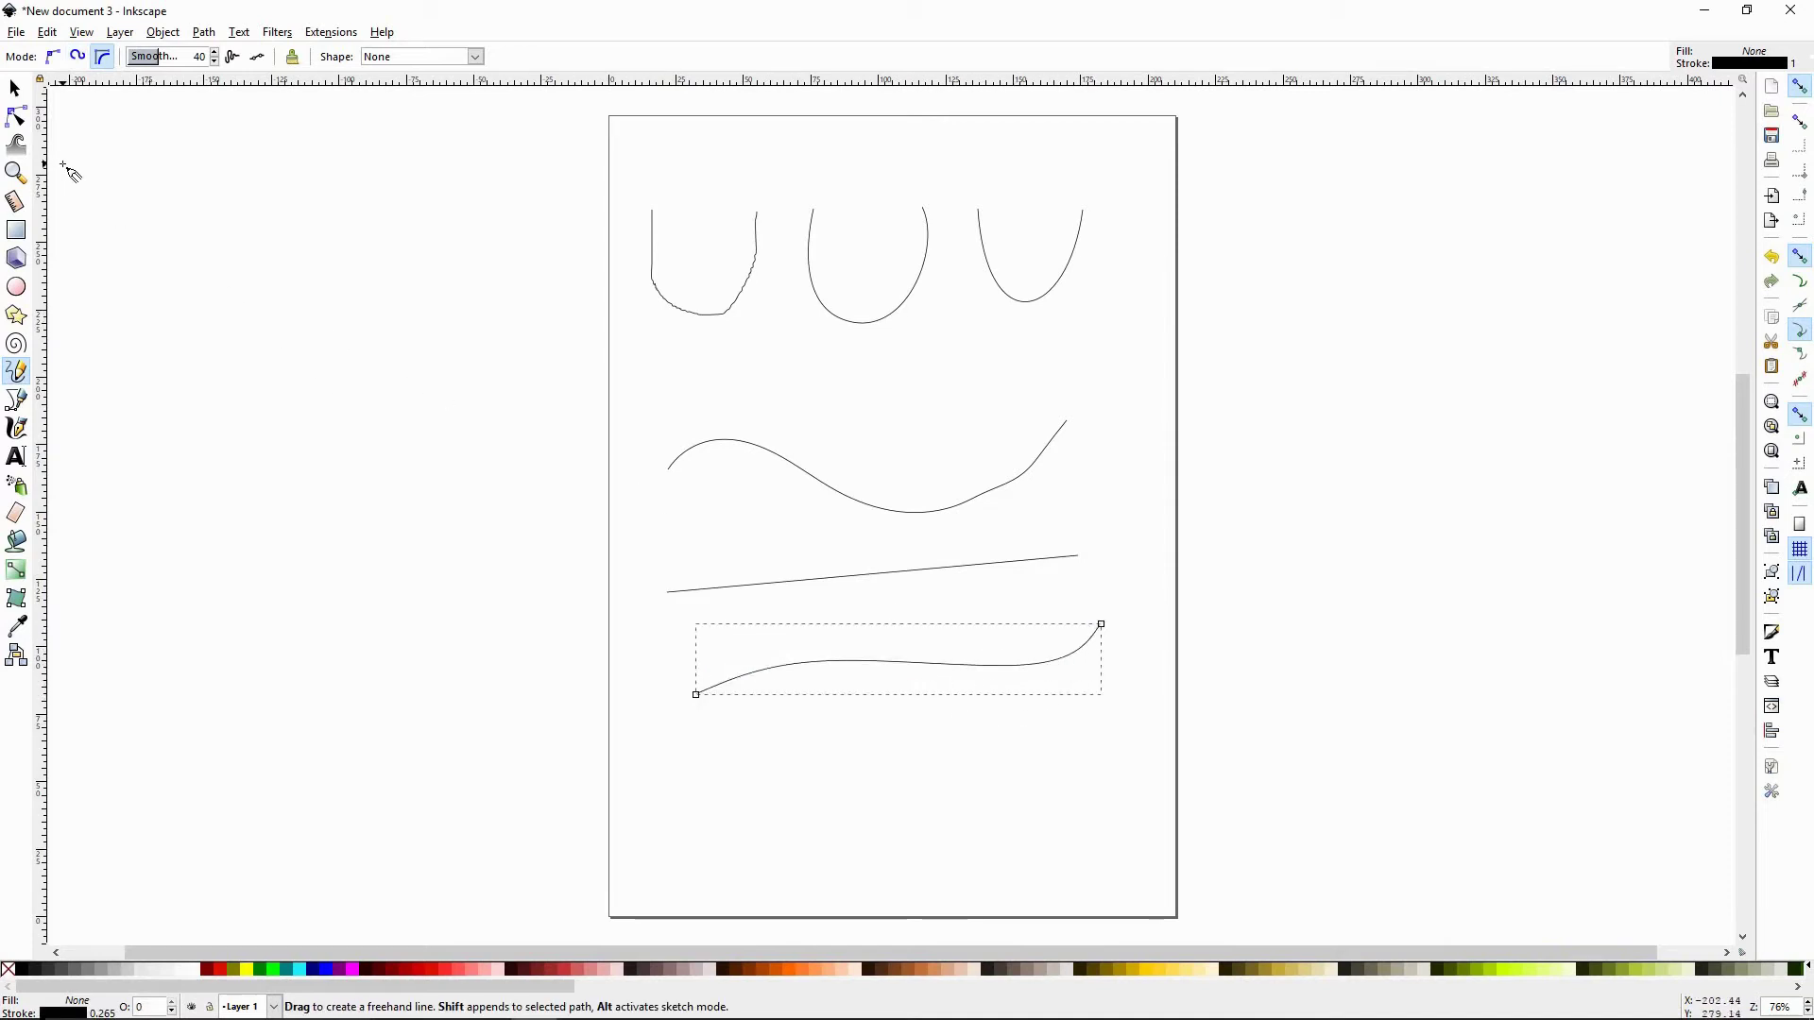
Reshape the BSpline curve by dragging its top and lower-right control nodes
{"action": "left_click", "coordinate": [16, 116]}
{"action": "mouse_move", "coordinate": [806, 650]}
{"action": "left_mouse_down"}
{"action": "mouse_move", "coordinate": [794, 626]}
{"action": "mouse_move", "coordinate": [810, 642]}
{"action": "mouse_move", "coordinate": [820, 618]}
{"action": "mouse_move", "coordinate": [799, 643]}
{"action": "mouse_move", "coordinate": [771, 618]}
{"action": "mouse_move", "coordinate": [823, 612]}
{"action": "mouse_move", "coordinate": [778, 615]}
{"action": "left_mouse_up"}
{"action": "left_click_drag", "start_coordinate": [1068, 680], "coordinate": [1087, 713]}
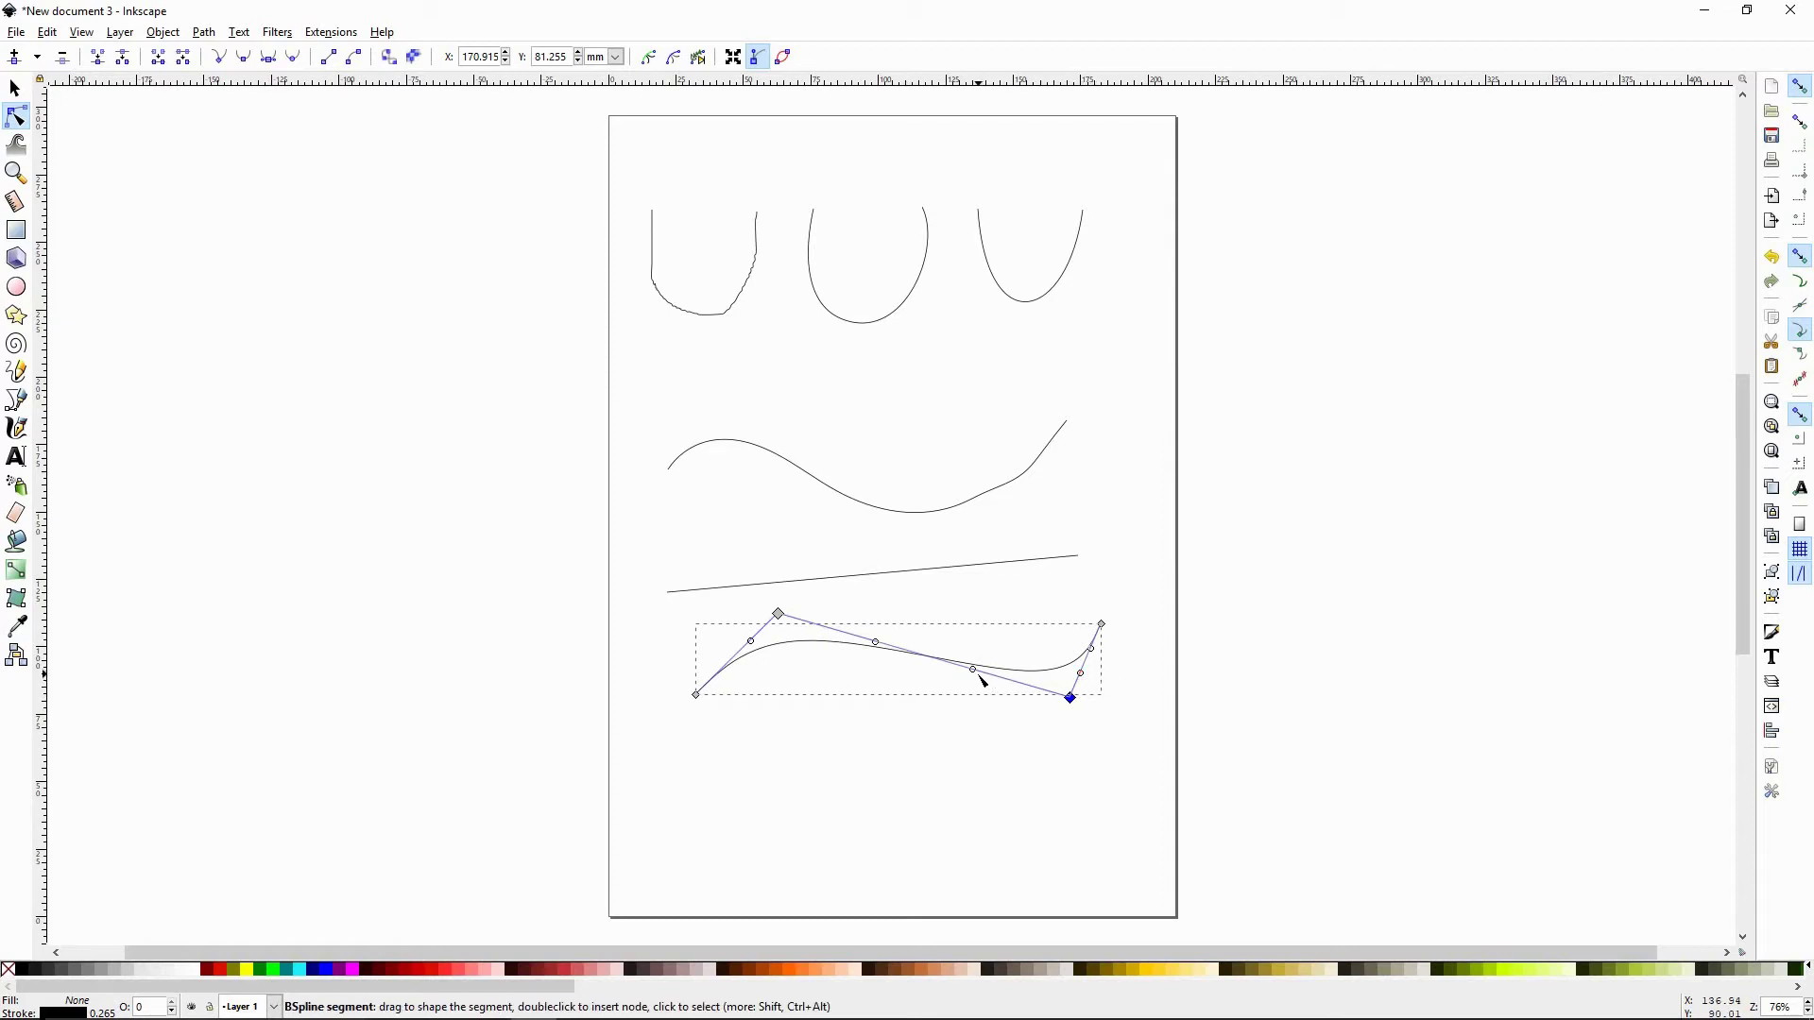
{"action": "left_click_drag", "start_coordinate": [779, 615], "coordinate": [804, 640]}
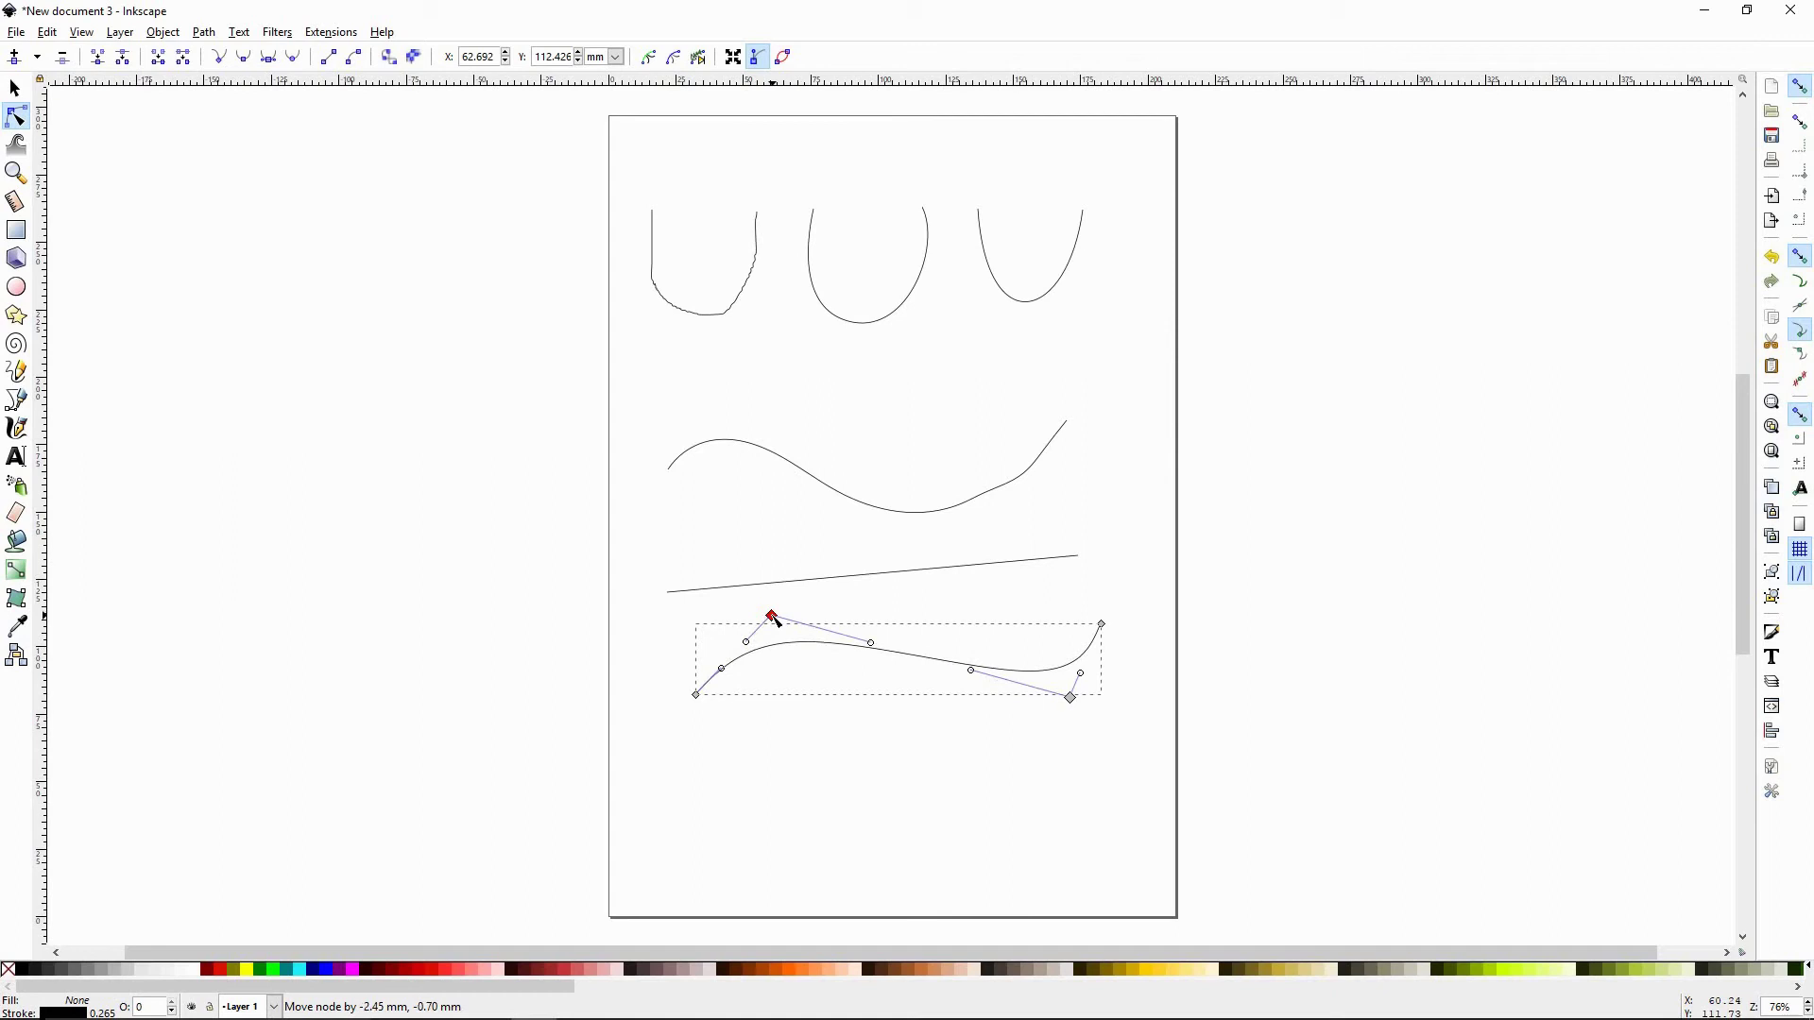
{"action": "left_click_drag", "start_coordinate": [773, 617], "coordinate": [772, 616]}
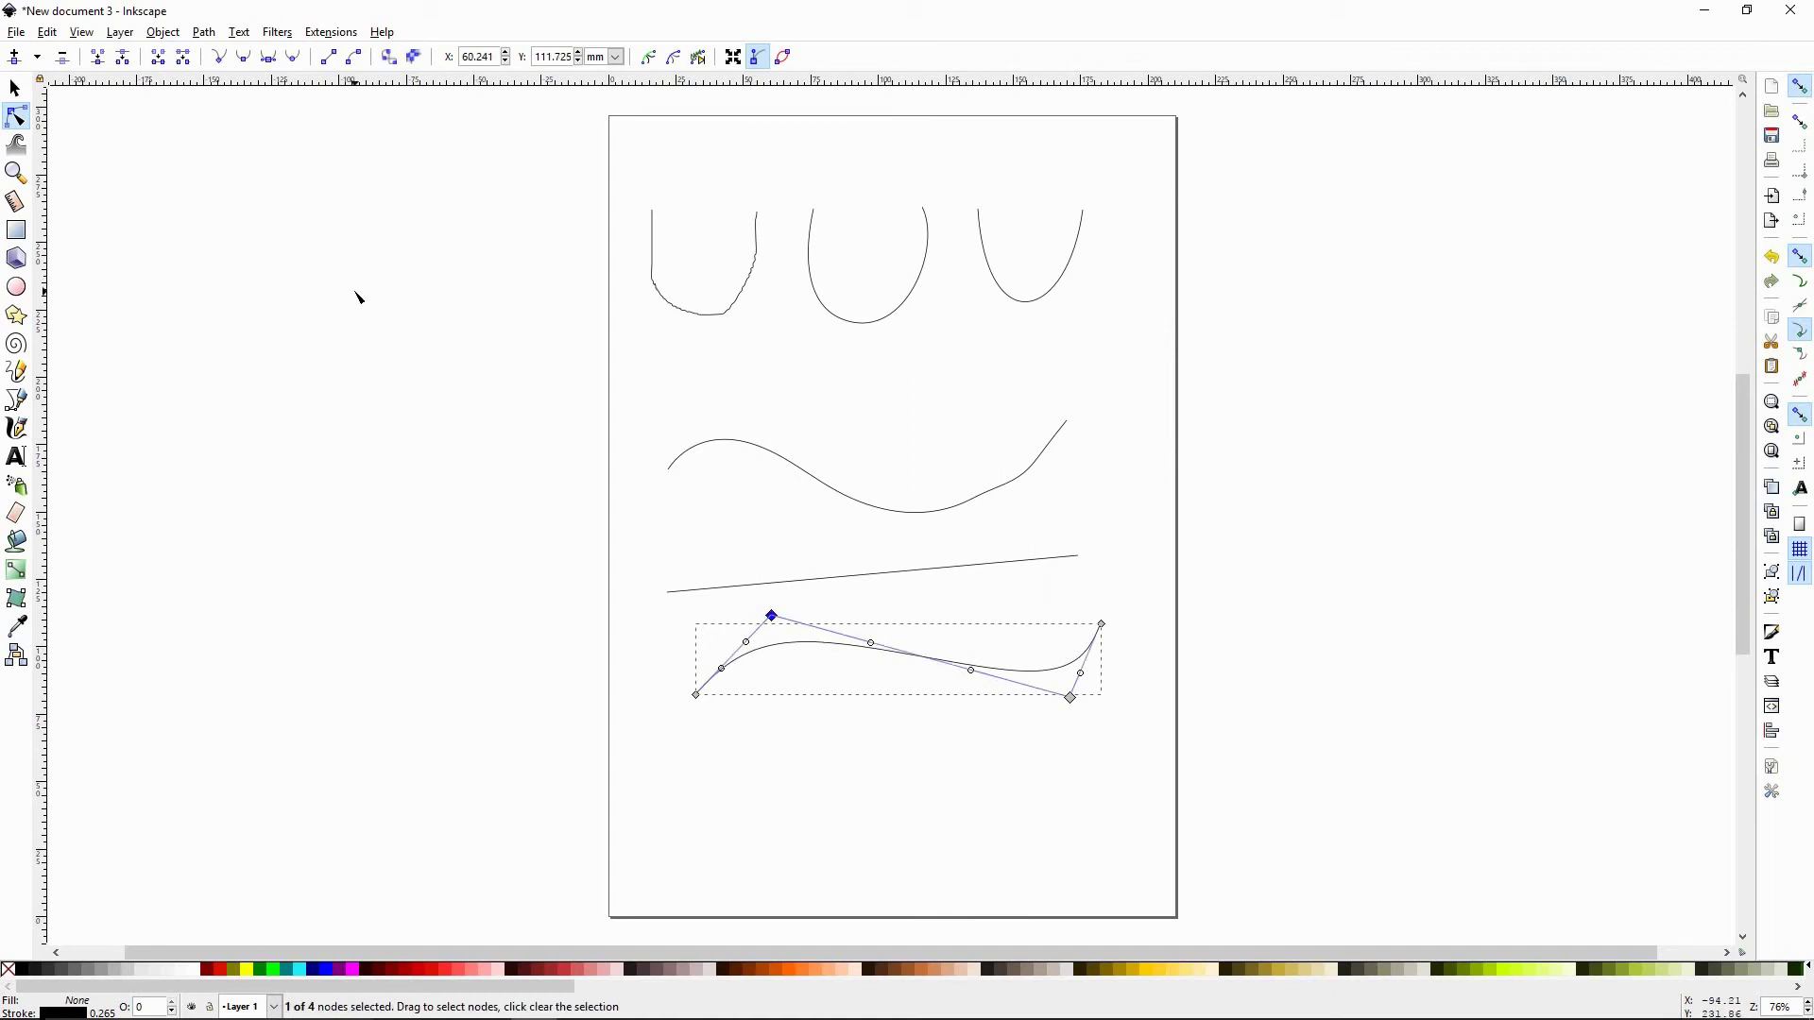
{"action": "key", "text": "p"}
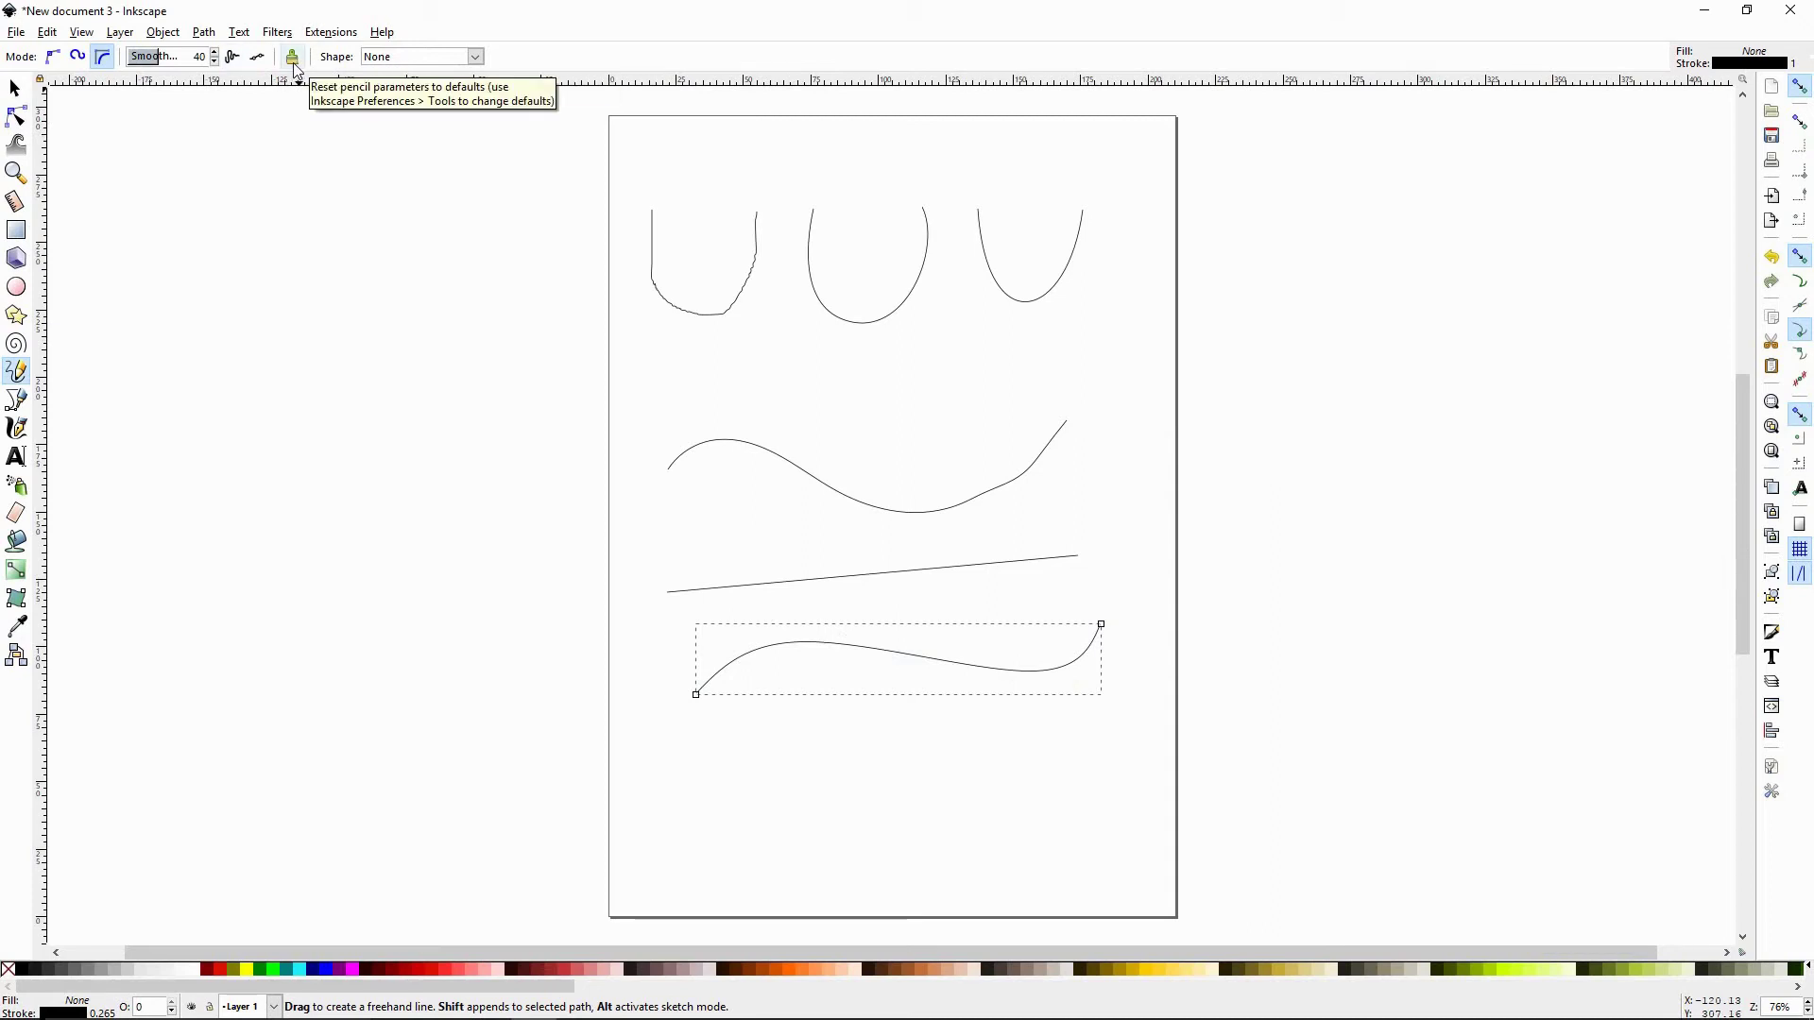
Set the Pencil's stroke Shape to Triangle in
{"action": "left_click", "coordinate": [475, 57]}
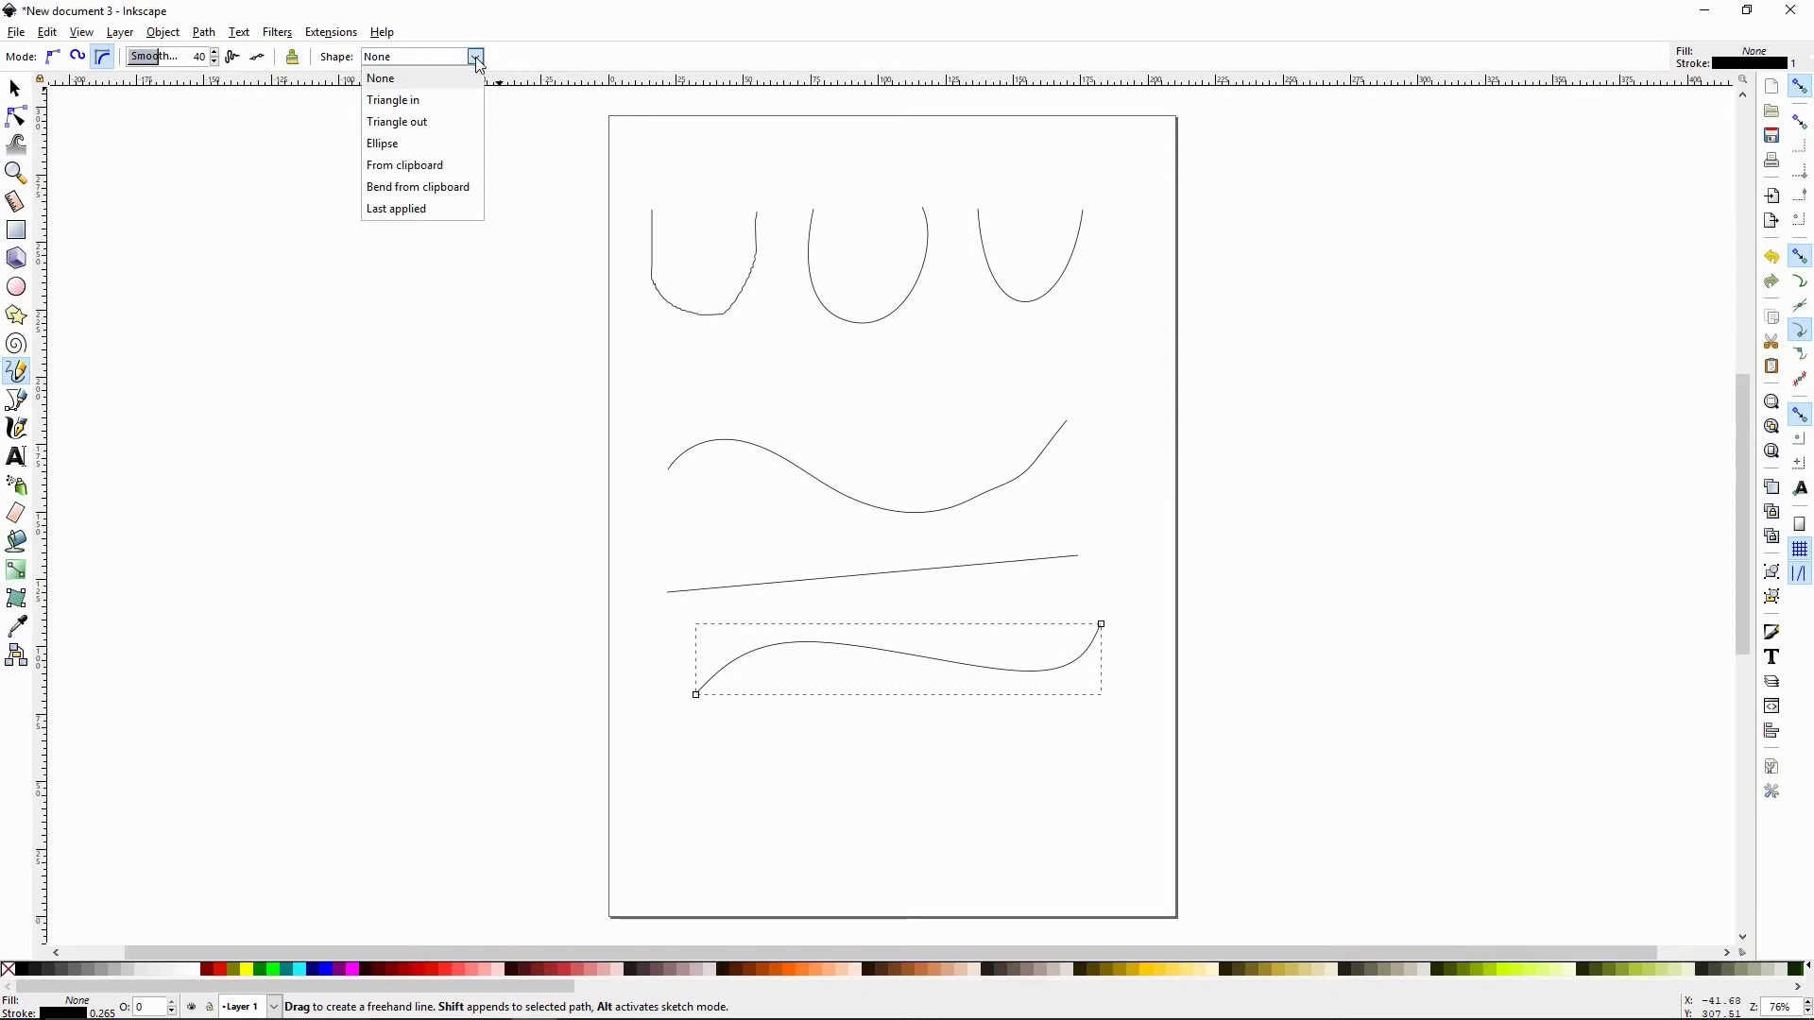
{"action": "left_click", "coordinate": [425, 103]}
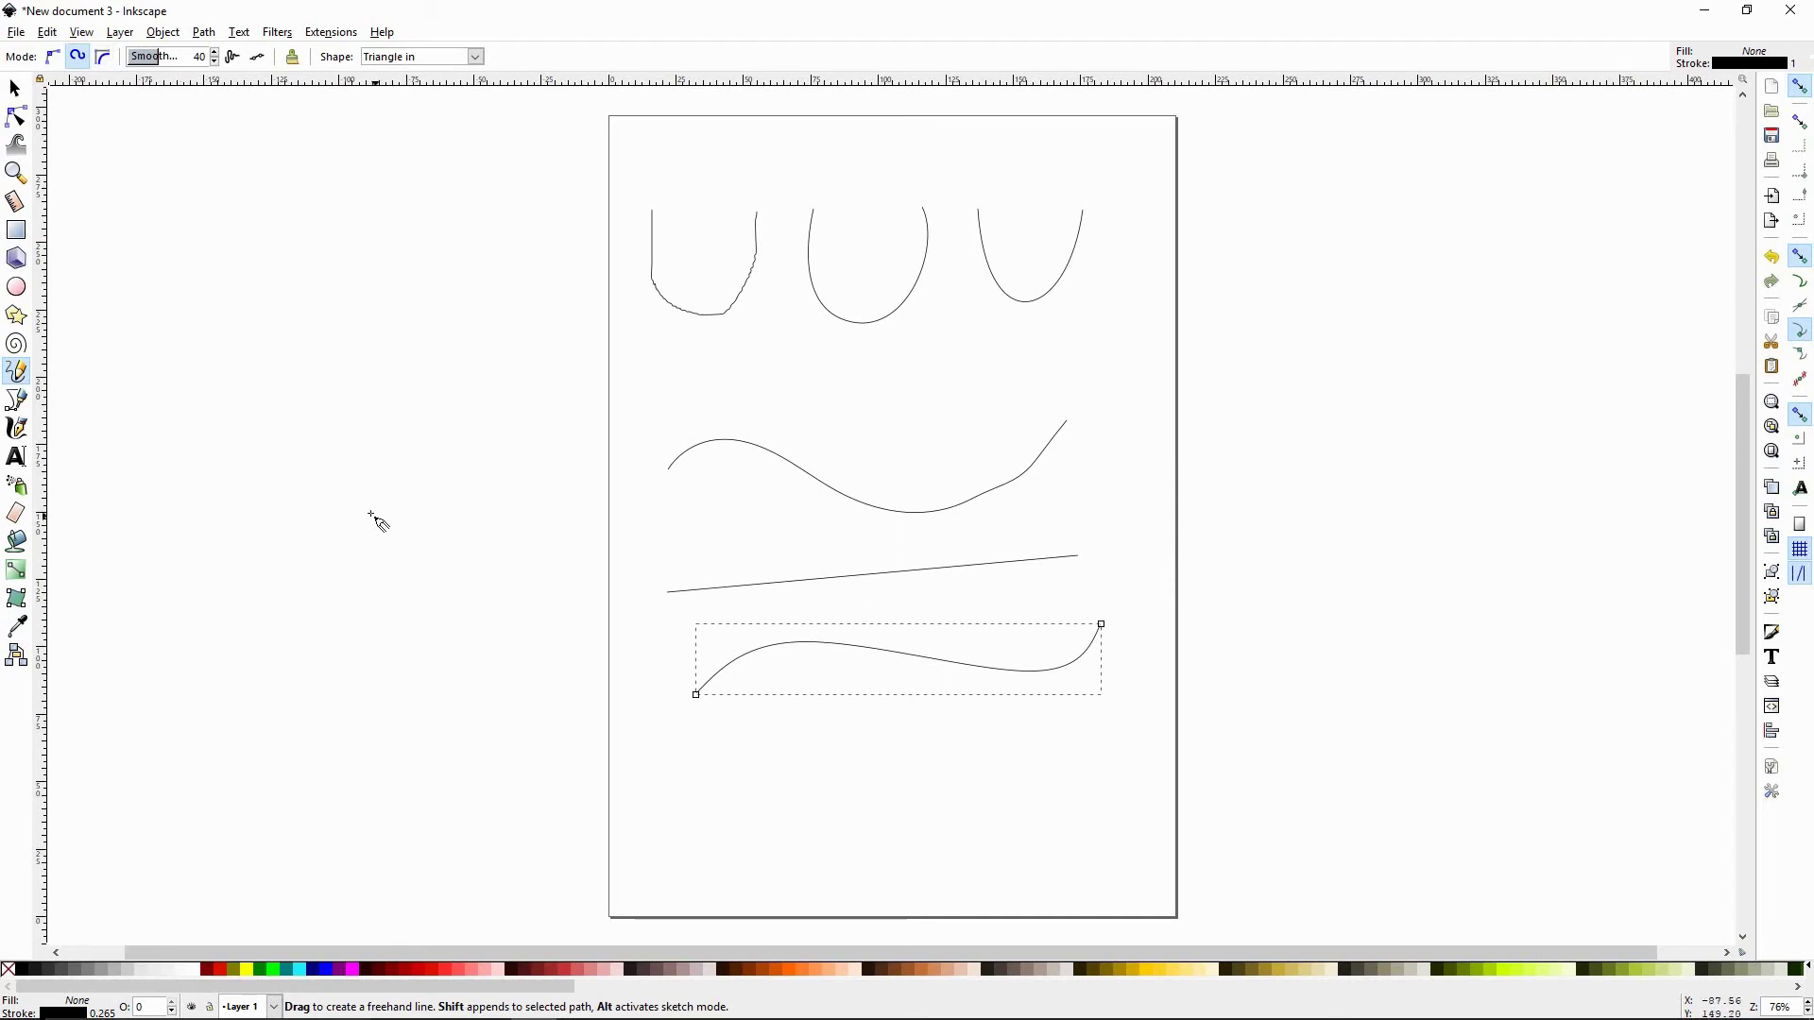
Draw an S-curve left of the page and drag its width knot for a thick-to-thin taper
{"action": "mouse_move", "coordinate": [383, 575]}
{"action": "left_mouse_down"}
{"action": "mouse_move", "coordinate": [328, 557]}
{"action": "mouse_move", "coordinate": [231, 450]}
{"action": "mouse_move", "coordinate": [258, 411]}
{"action": "mouse_move", "coordinate": [357, 416]}
{"action": "mouse_move", "coordinate": [462, 387]}
{"action": "mouse_move", "coordinate": [457, 265]}
{"action": "mouse_move", "coordinate": [390, 206]}
{"action": "left_mouse_up"}
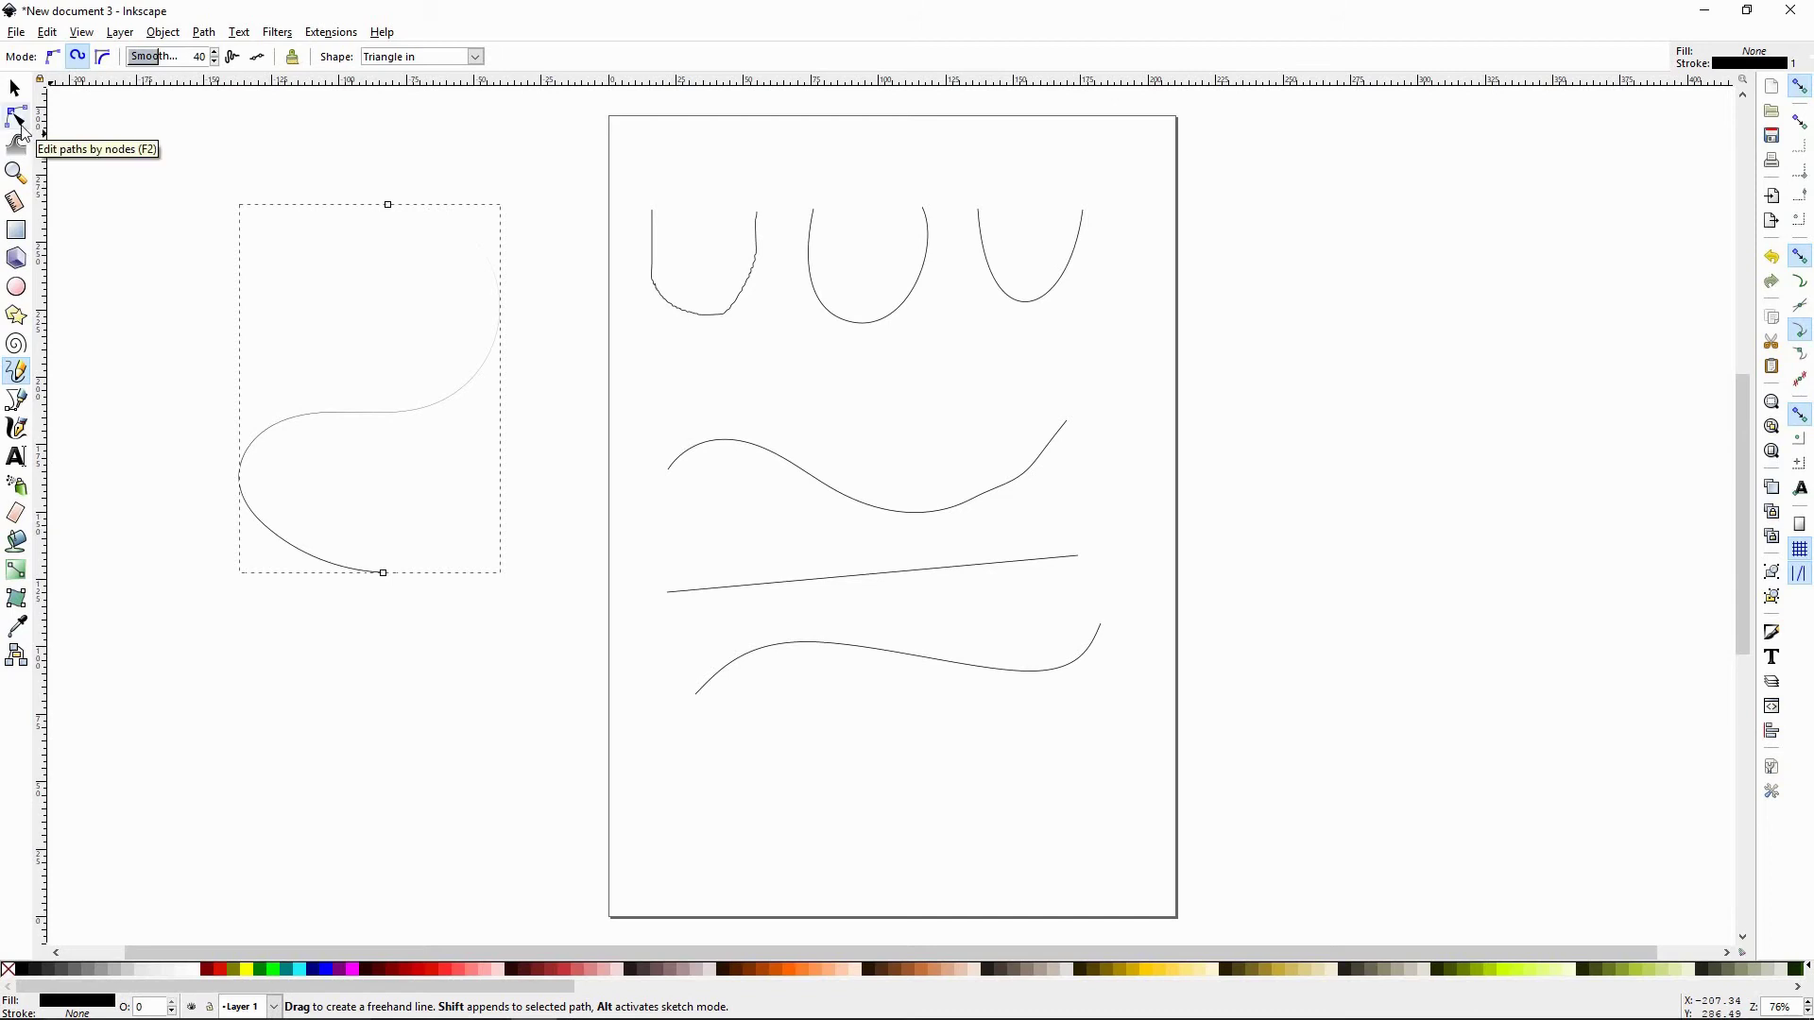
{"action": "left_click", "coordinate": [16, 117]}
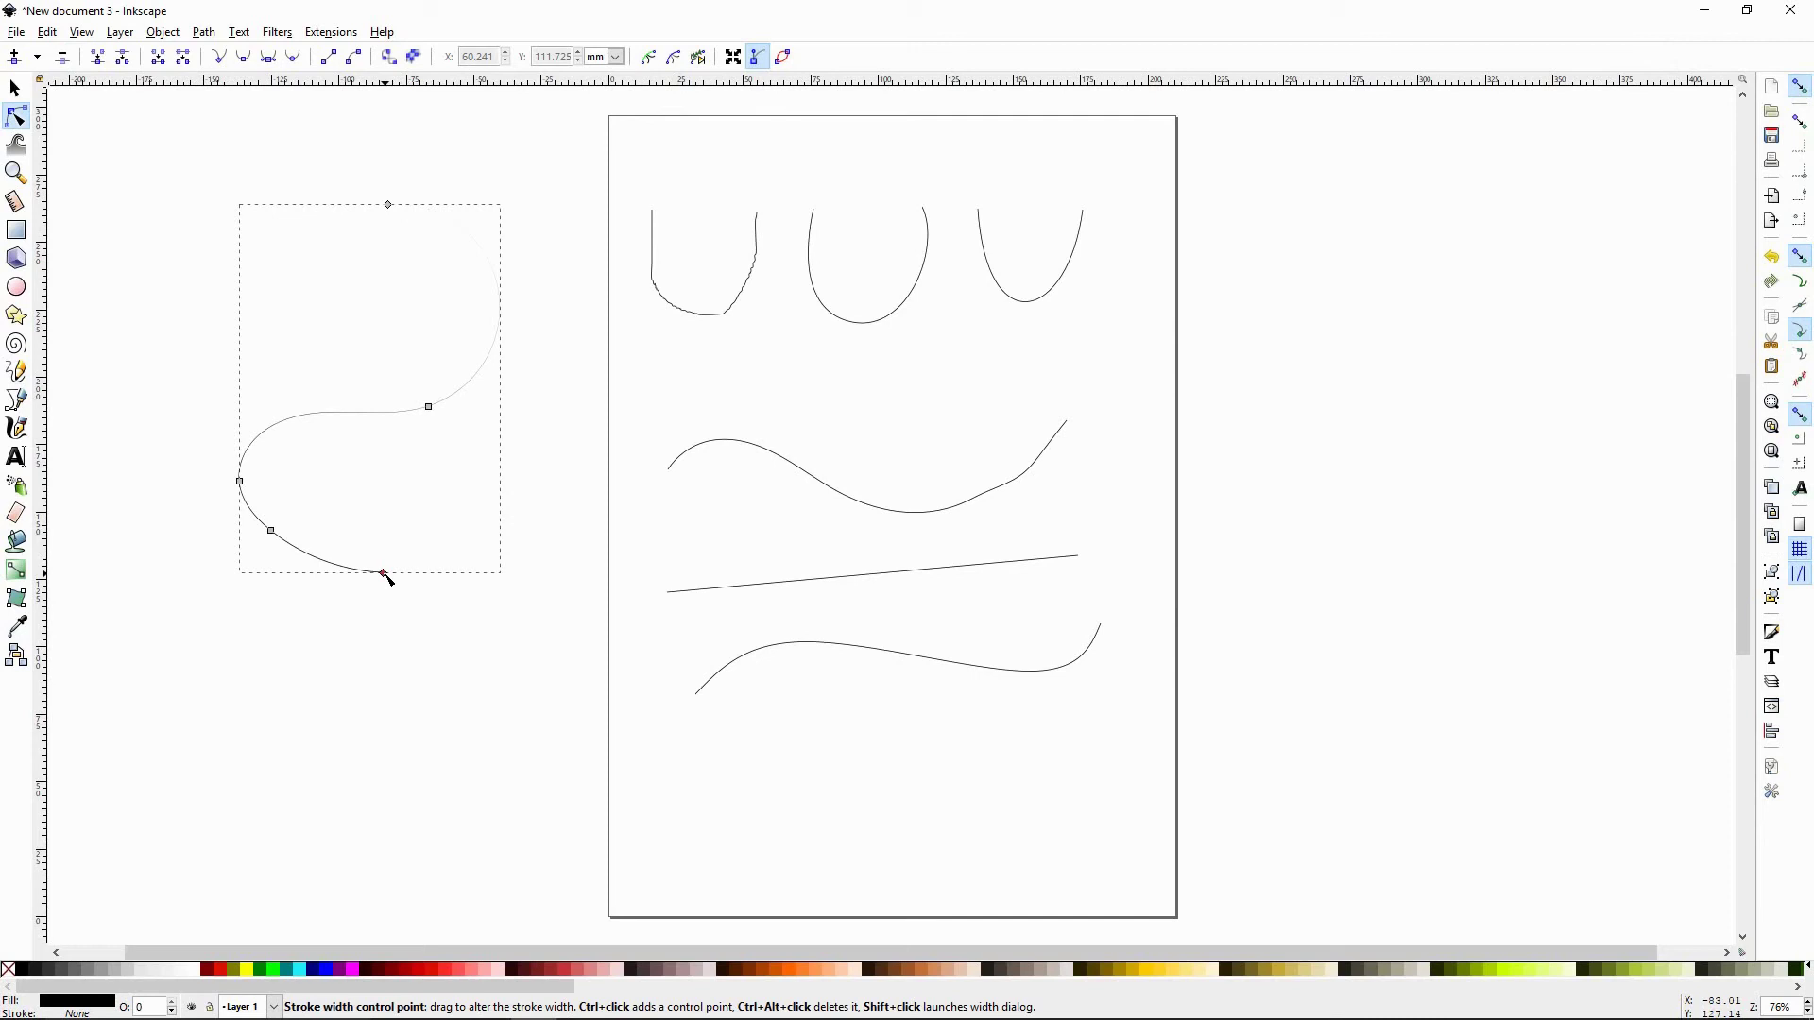
{"action": "mouse_move", "coordinate": [384, 575]}
{"action": "left_mouse_down"}
{"action": "mouse_move", "coordinate": [361, 519]}
{"action": "mouse_move", "coordinate": [357, 564]}
{"action": "left_mouse_up"}
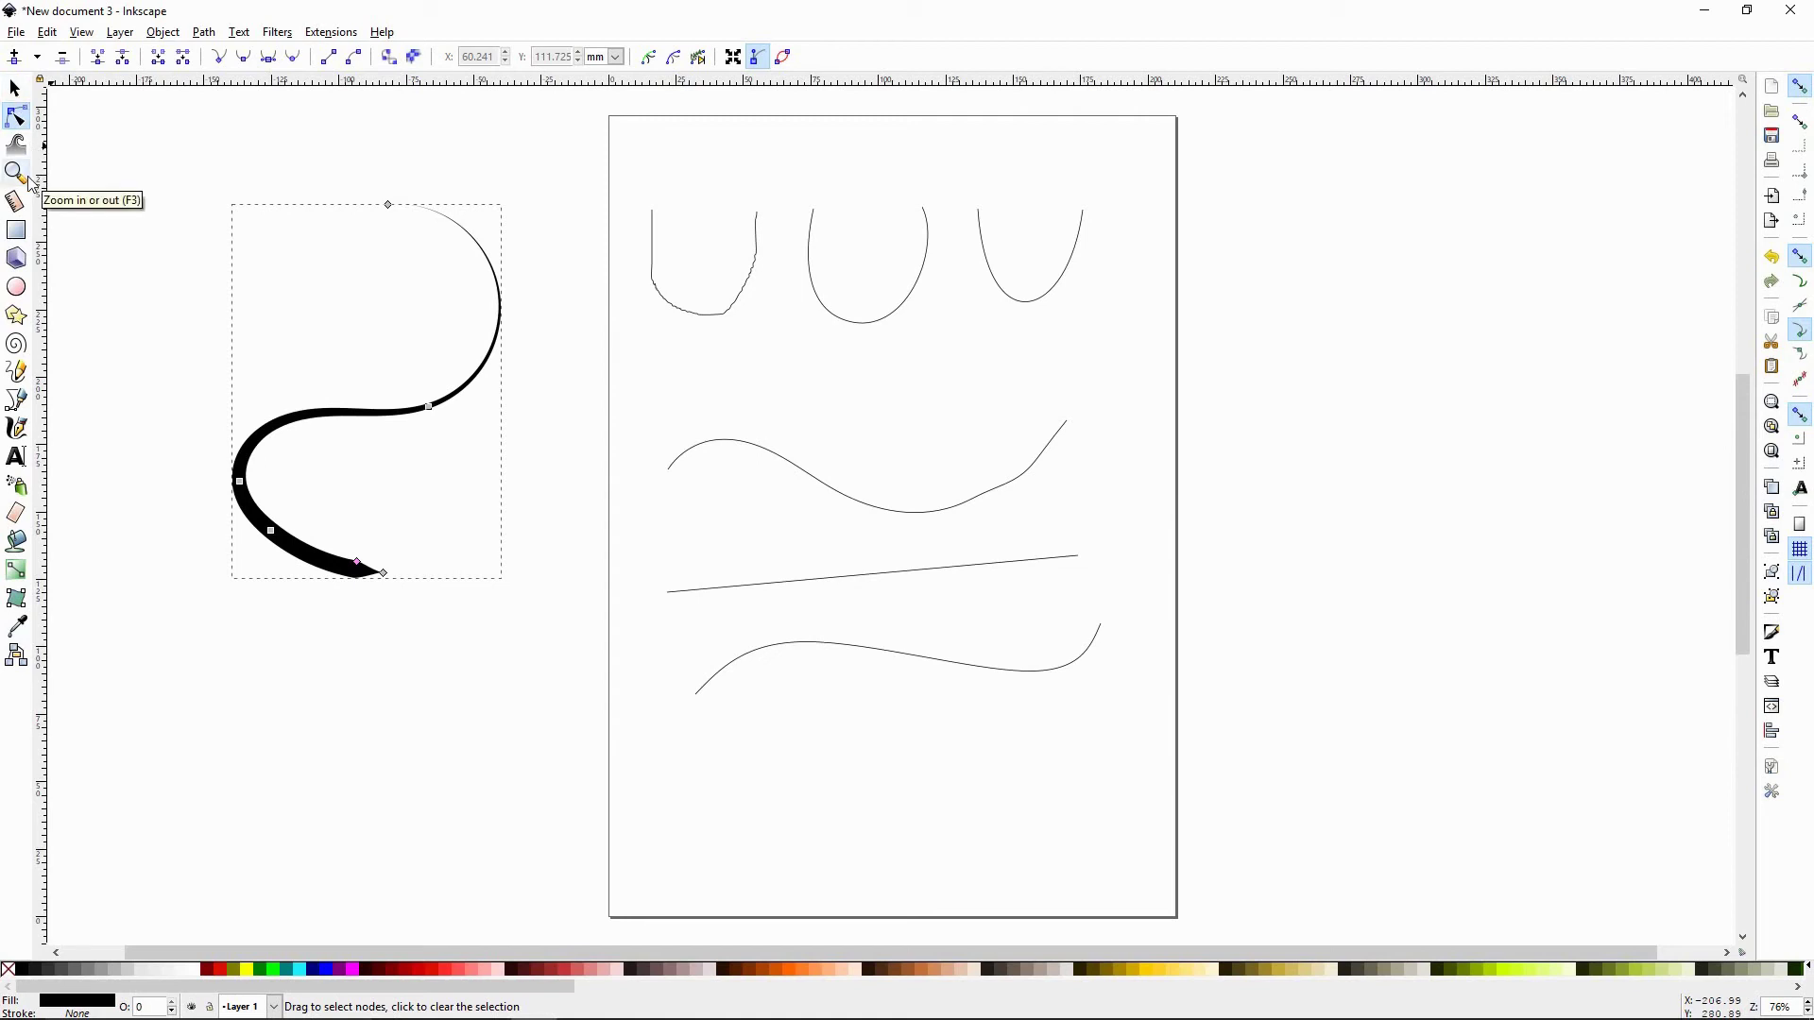
Draw three thin branches off the thick stroke: an upper curl, one curving right, one sweeping left
{"action": "key", "text": "p"}
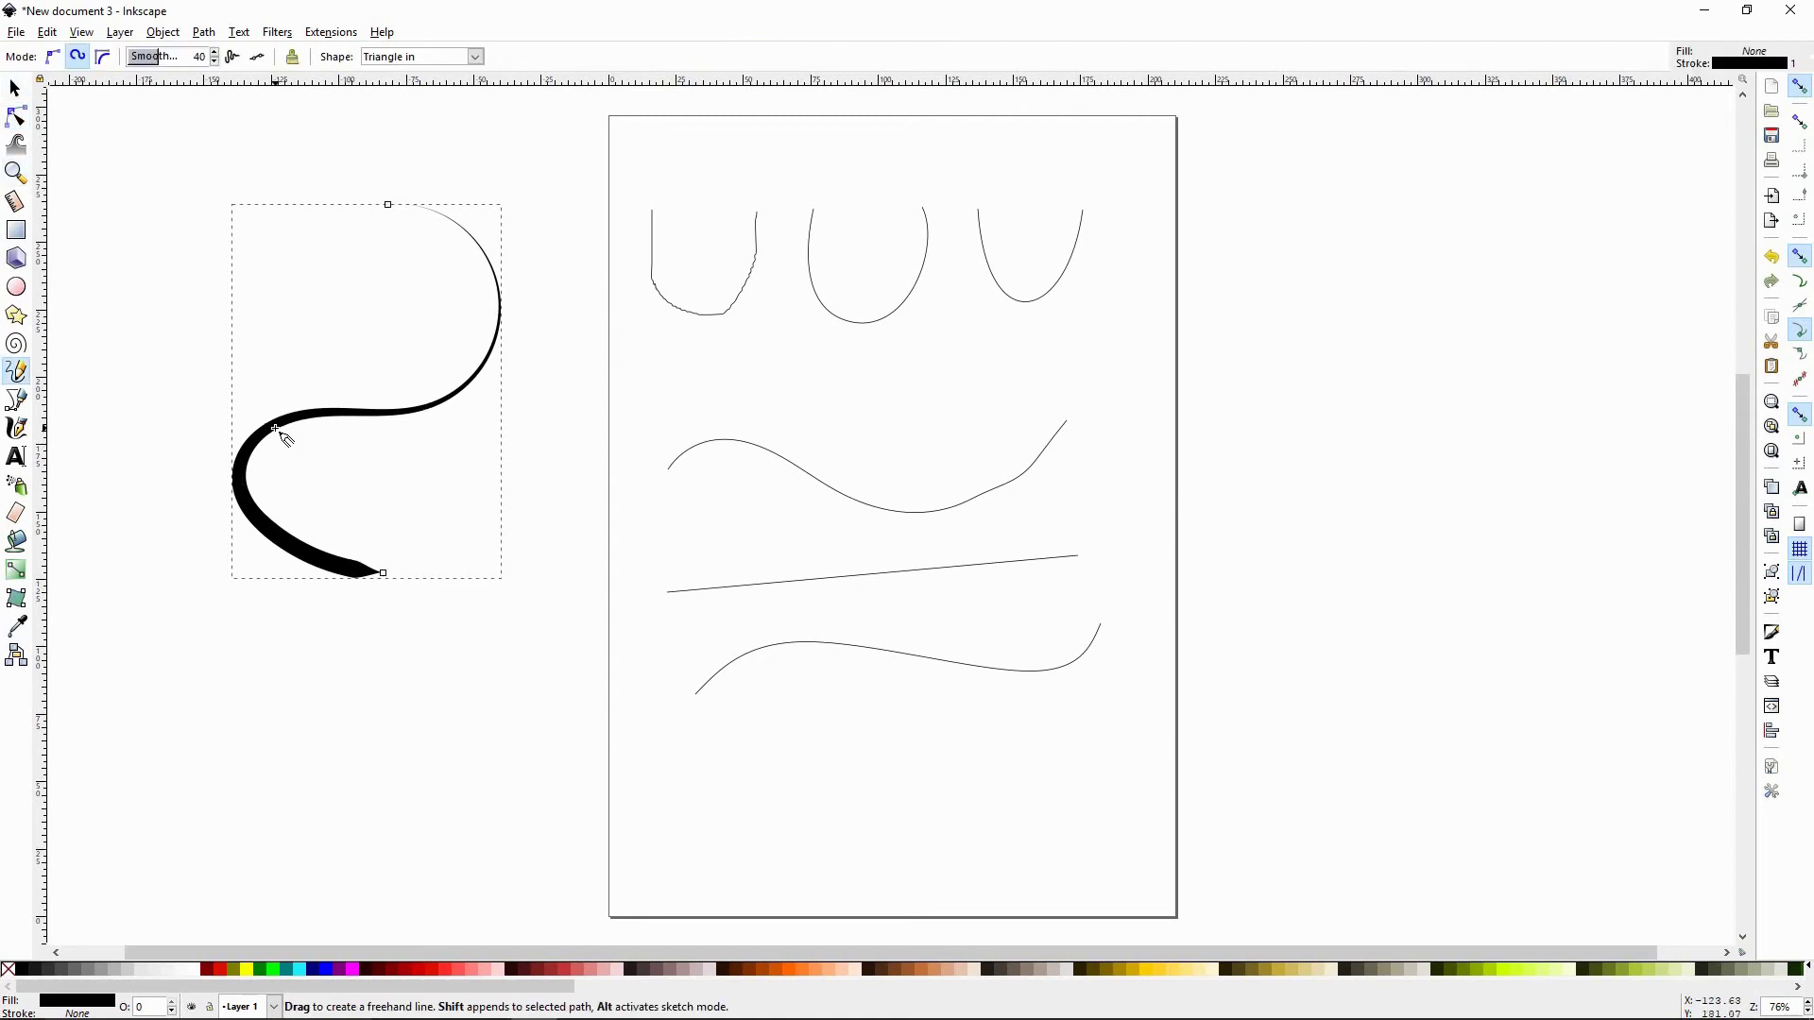
{"action": "mouse_move", "coordinate": [275, 430]}
{"action": "left_mouse_down"}
{"action": "mouse_move", "coordinate": [228, 364]}
{"action": "mouse_move", "coordinate": [265, 358]}
{"action": "mouse_move", "coordinate": [295, 313]}
{"action": "mouse_move", "coordinate": [227, 268]}
{"action": "left_mouse_up"}
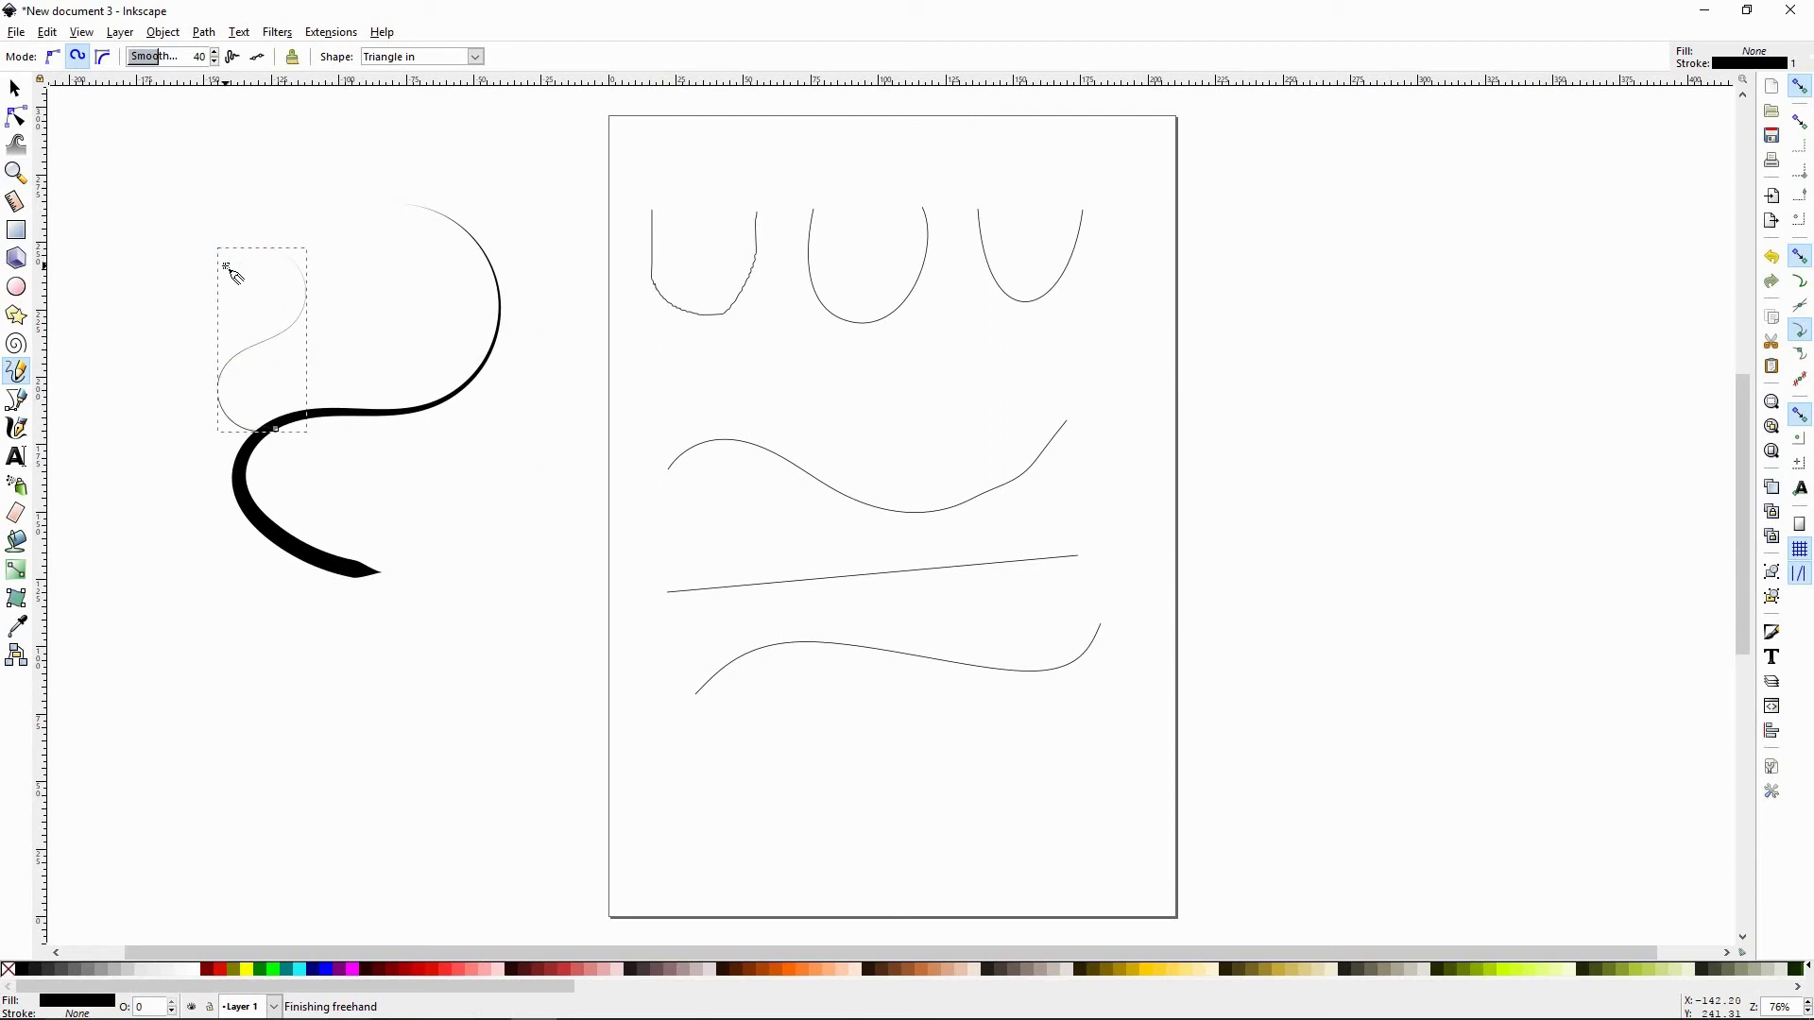
{"action": "mouse_move", "coordinate": [329, 415]}
{"action": "left_mouse_down"}
{"action": "mouse_move", "coordinate": [459, 507]}
{"action": "mouse_move", "coordinate": [511, 459]}
{"action": "left_mouse_up"}
{"action": "mouse_move", "coordinate": [263, 518]}
{"action": "left_mouse_down"}
{"action": "mouse_move", "coordinate": [159, 505]}
{"action": "mouse_move", "coordinate": [102, 399]}
{"action": "left_mouse_up"}
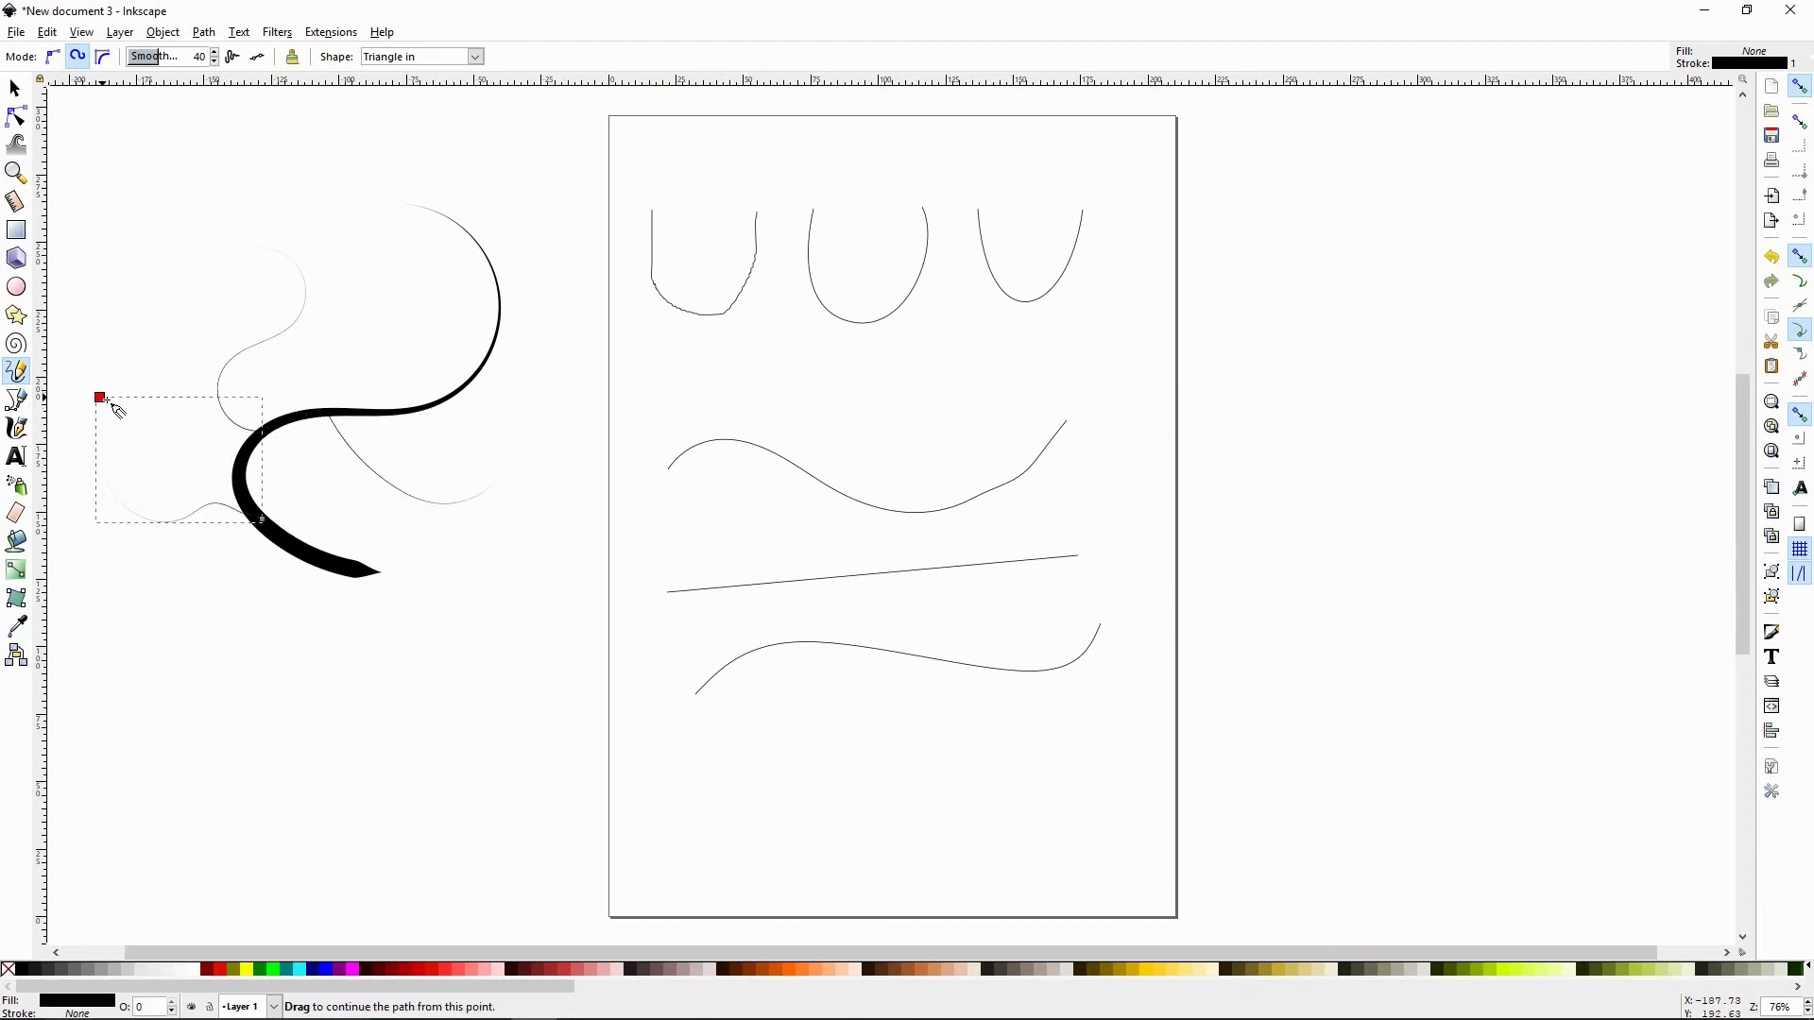
Replace the oversized loop at the tail with a small downward arc, then deselect everything
{"action": "mouse_move", "coordinate": [314, 557]}
{"action": "left_mouse_down"}
{"action": "mouse_move", "coordinate": [251, 596]}
{"action": "mouse_move", "coordinate": [267, 651]}
{"action": "mouse_move", "coordinate": [317, 624]}
{"action": "left_mouse_up"}
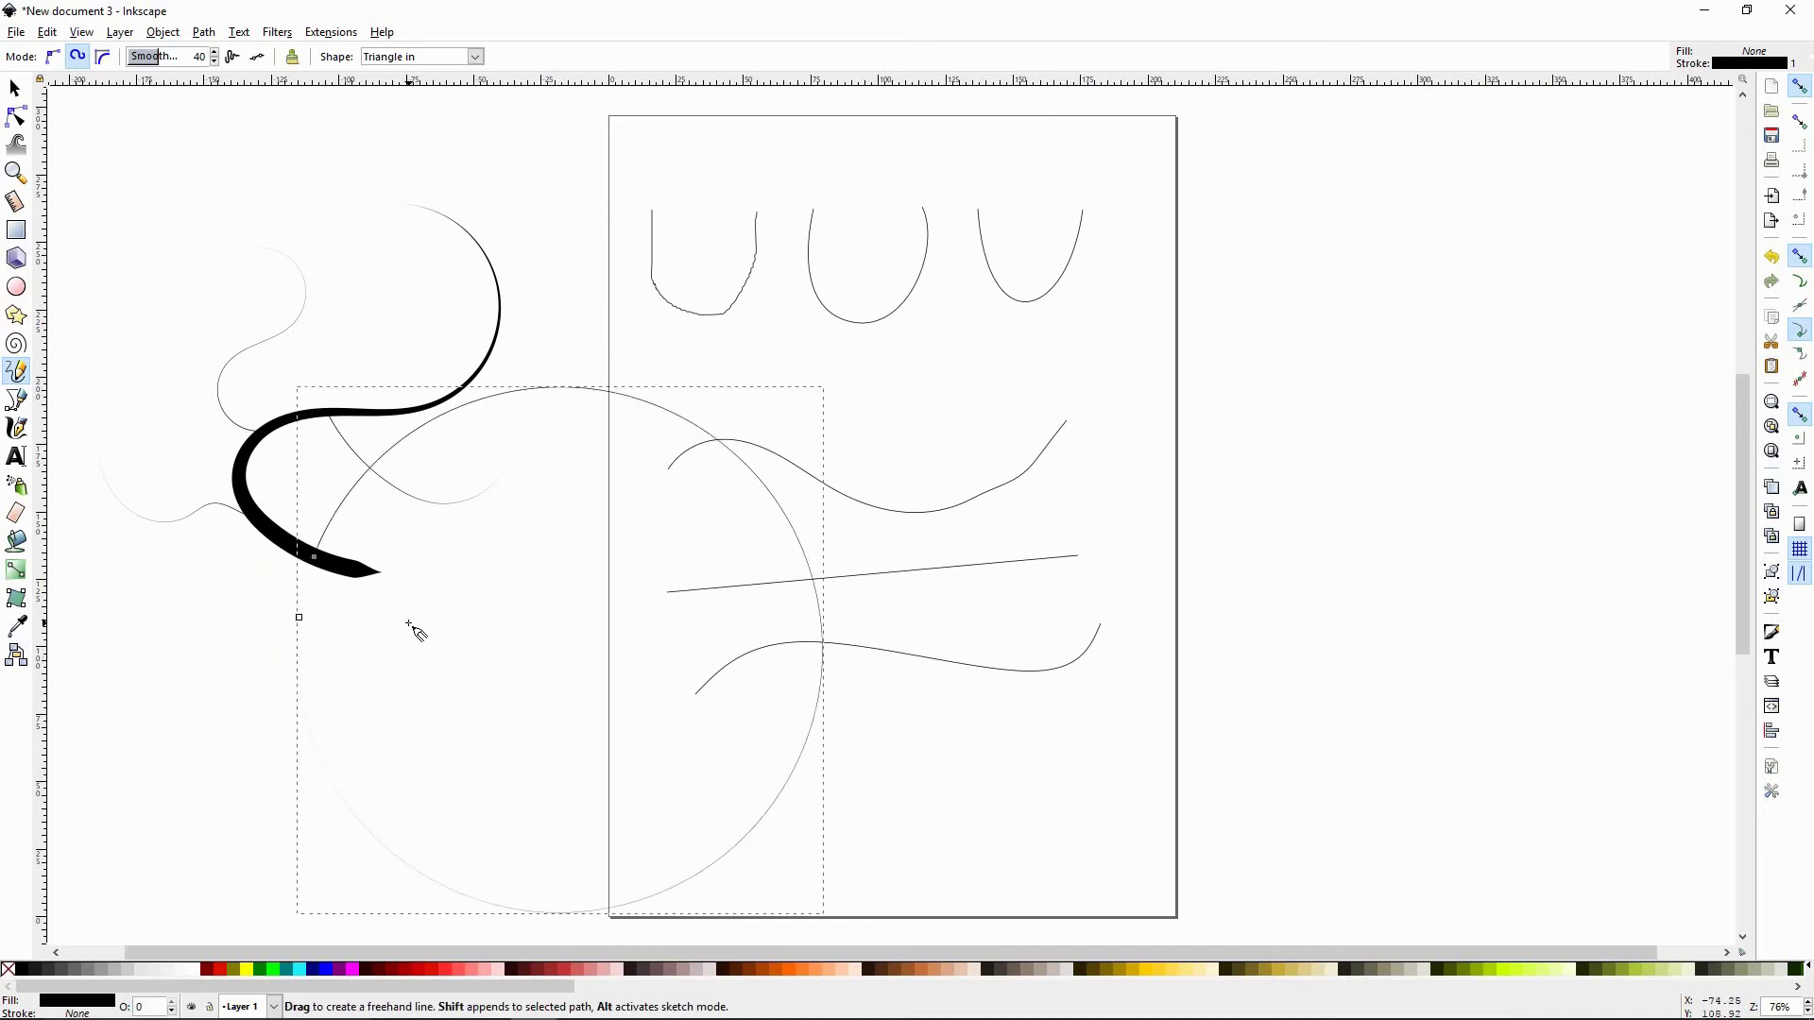
{"action": "key", "text": "ctrl+z"}
{"action": "mouse_move", "coordinate": [303, 556]}
{"action": "left_mouse_down"}
{"action": "mouse_move", "coordinate": [255, 582]}
{"action": "mouse_move", "coordinate": [250, 648]}
{"action": "mouse_move", "coordinate": [320, 652]}
{"action": "left_mouse_up"}
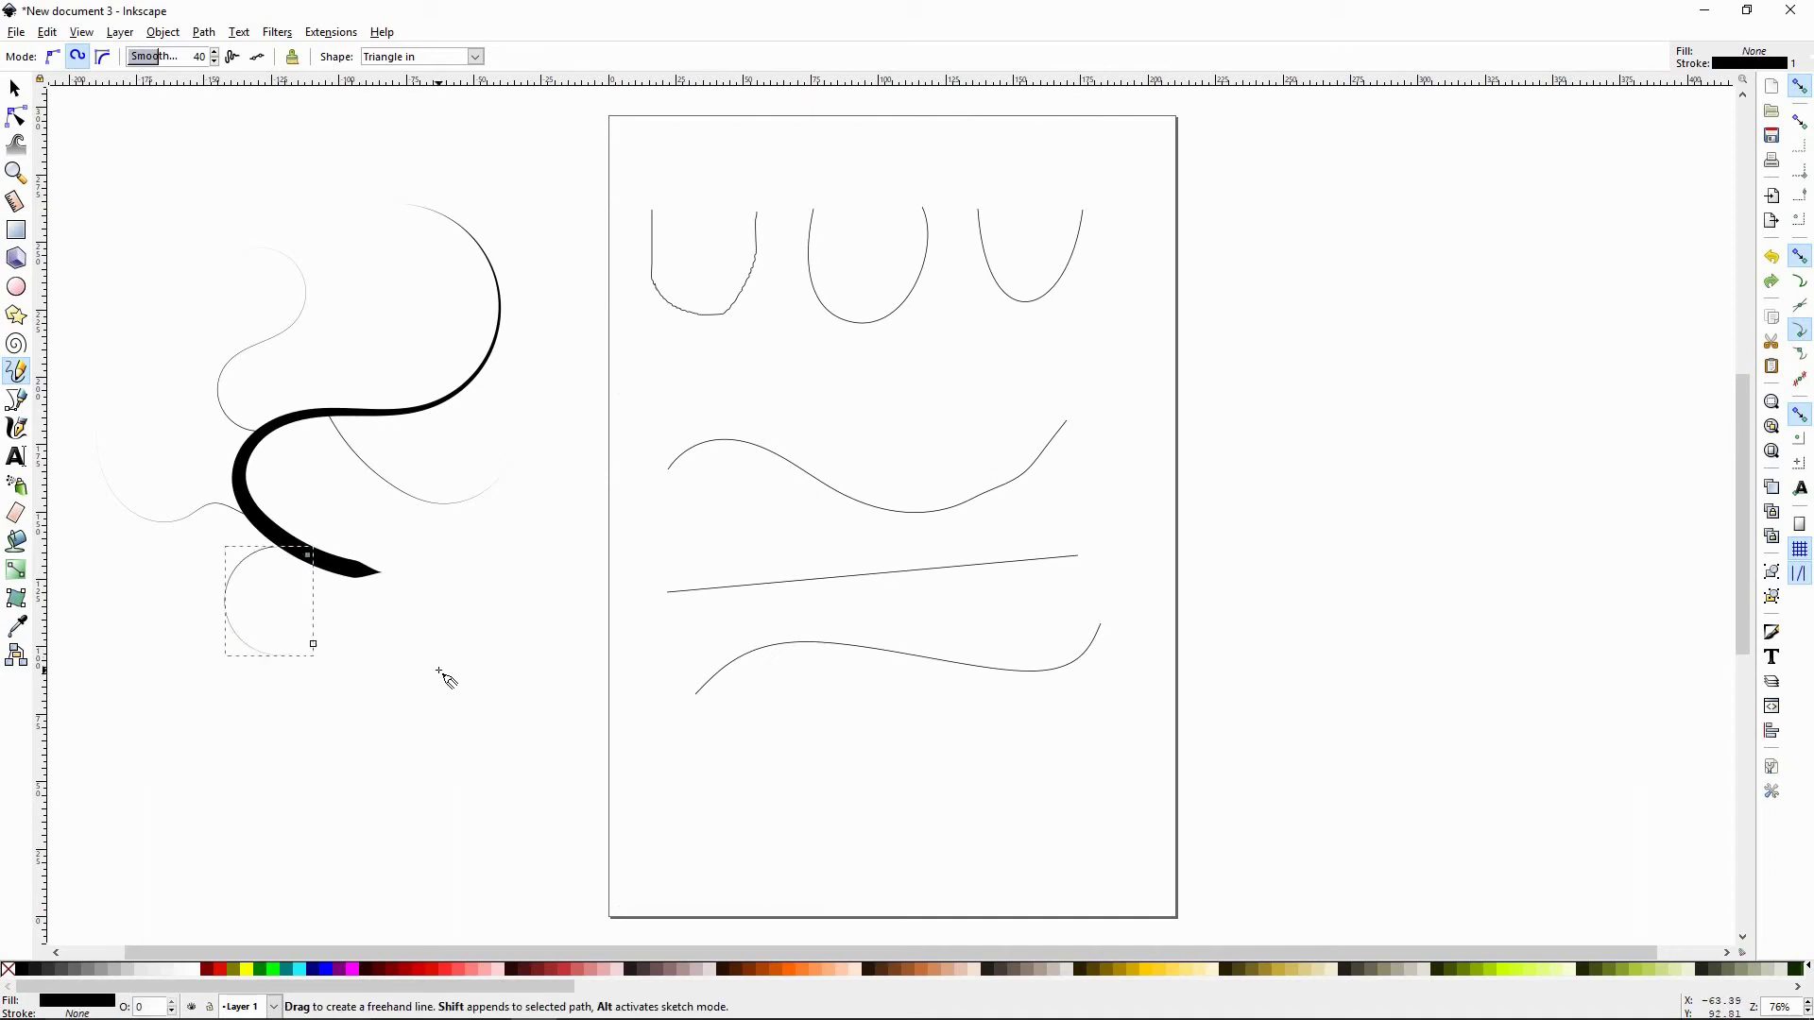
{"action": "key", "text": "s"}
{"action": "left_click", "coordinate": [567, 610]}
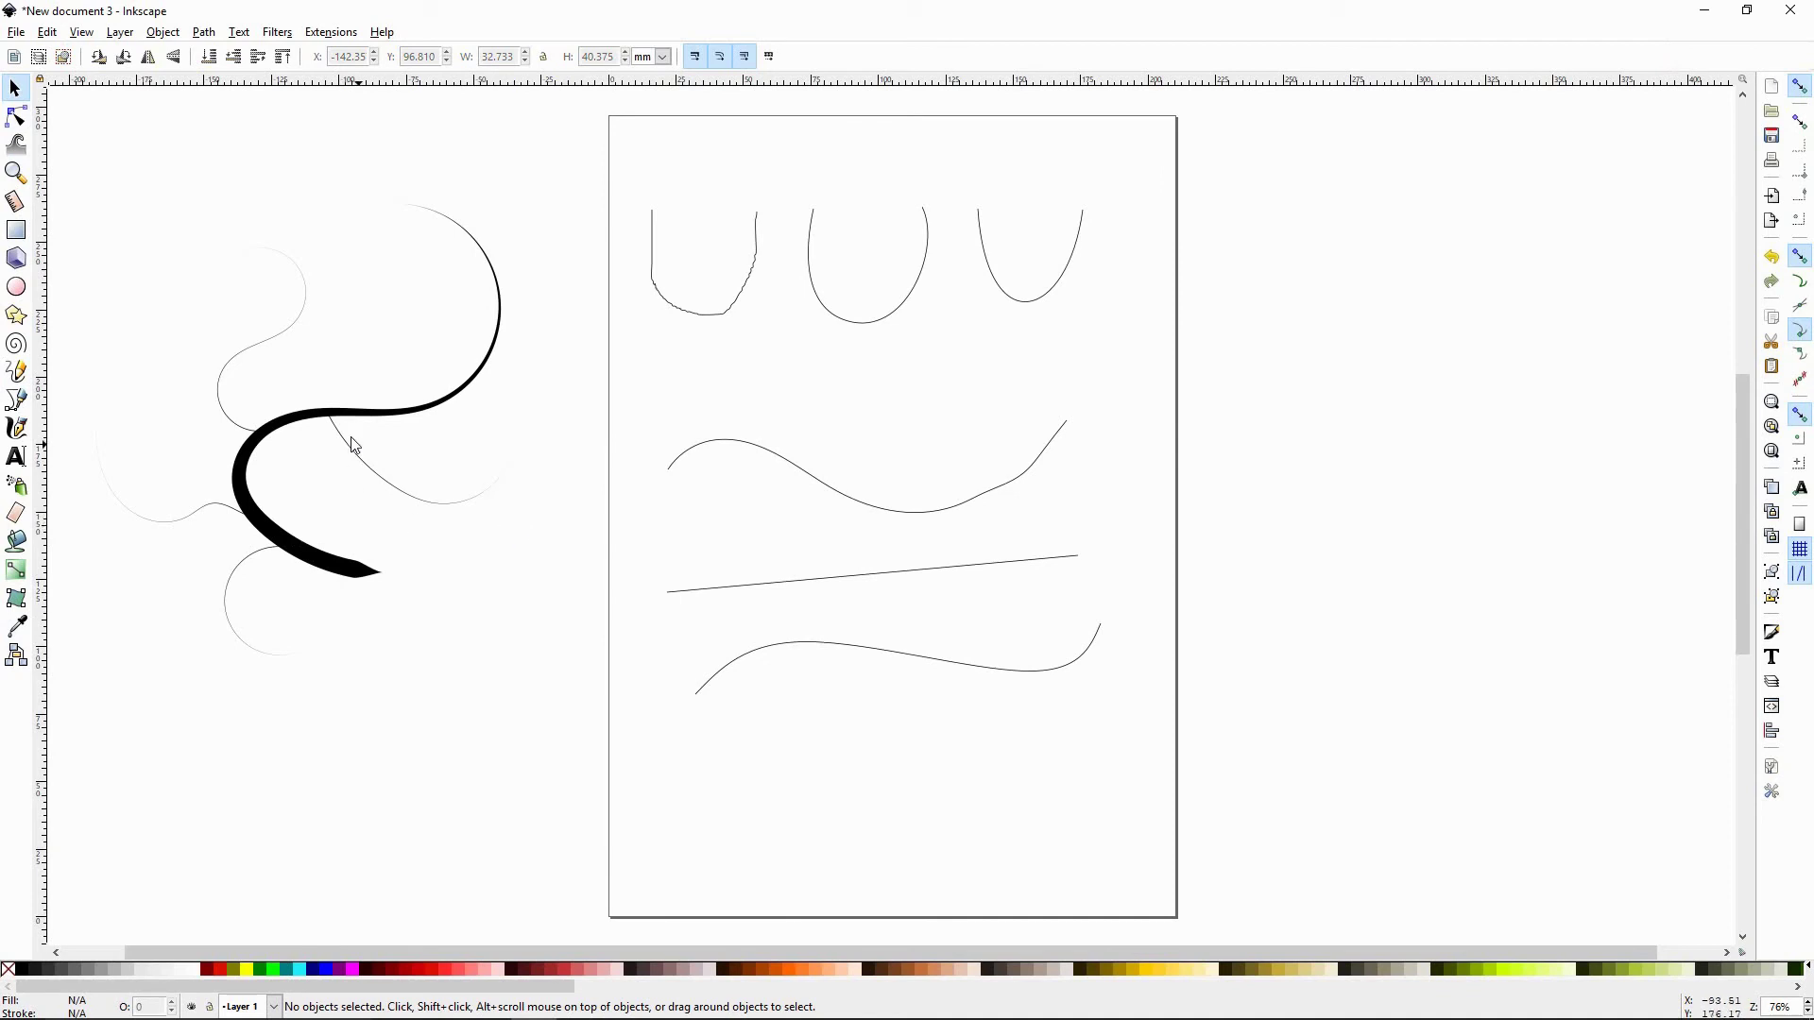
Select the thin branch curving down and right and show its nodes for editing
{"action": "left_click", "coordinate": [444, 513]}
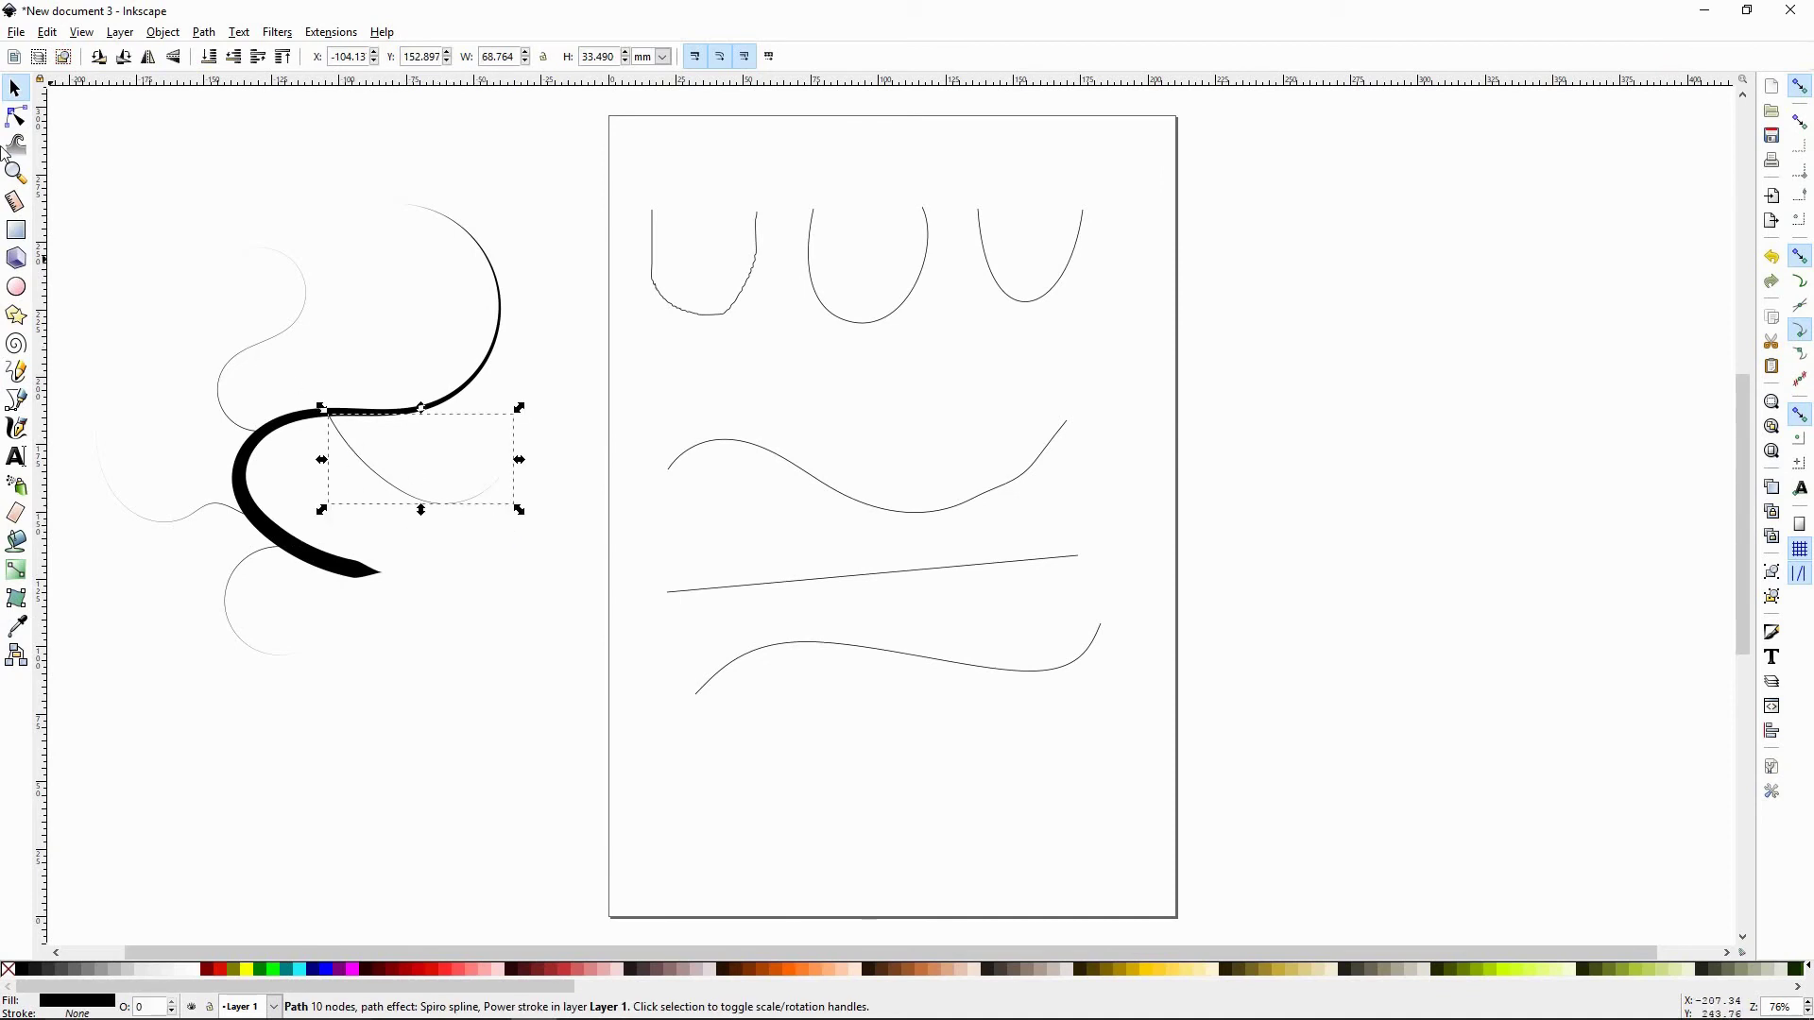
{"action": "left_click", "coordinate": [17, 117]}
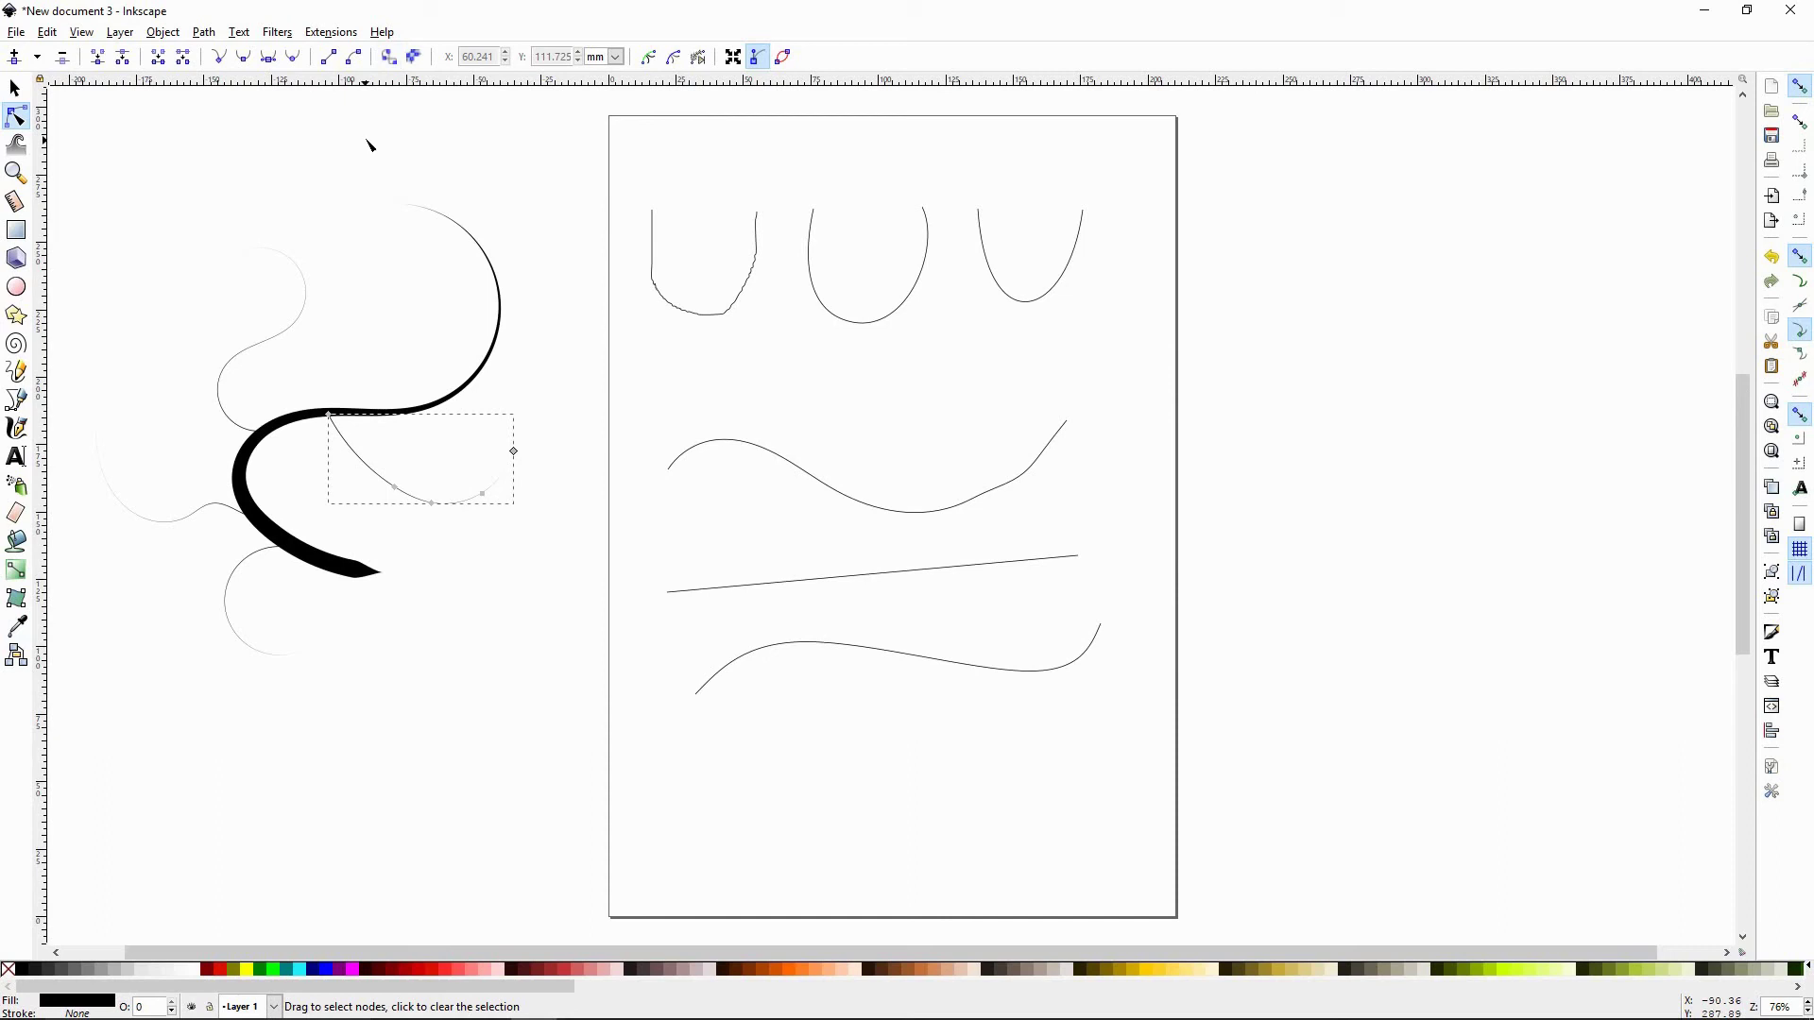
{"action": "left_click", "coordinate": [204, 34]}
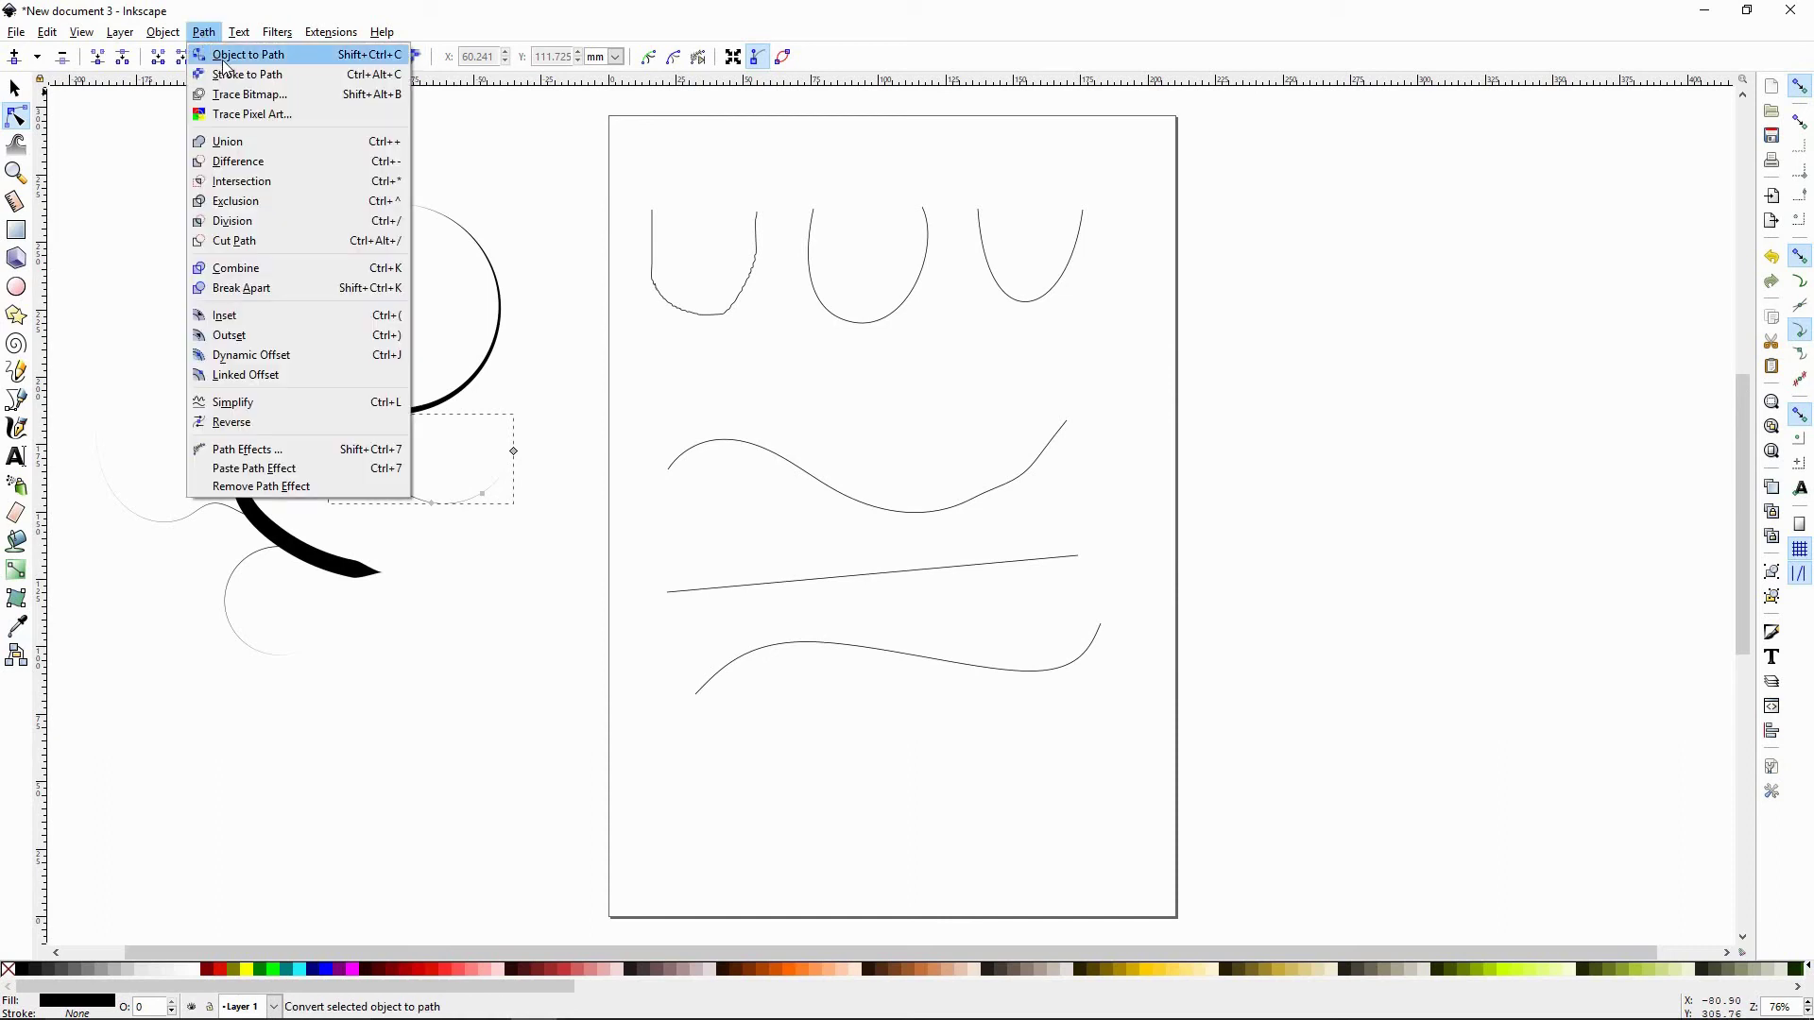
{"action": "left_click", "coordinate": [455, 24]}
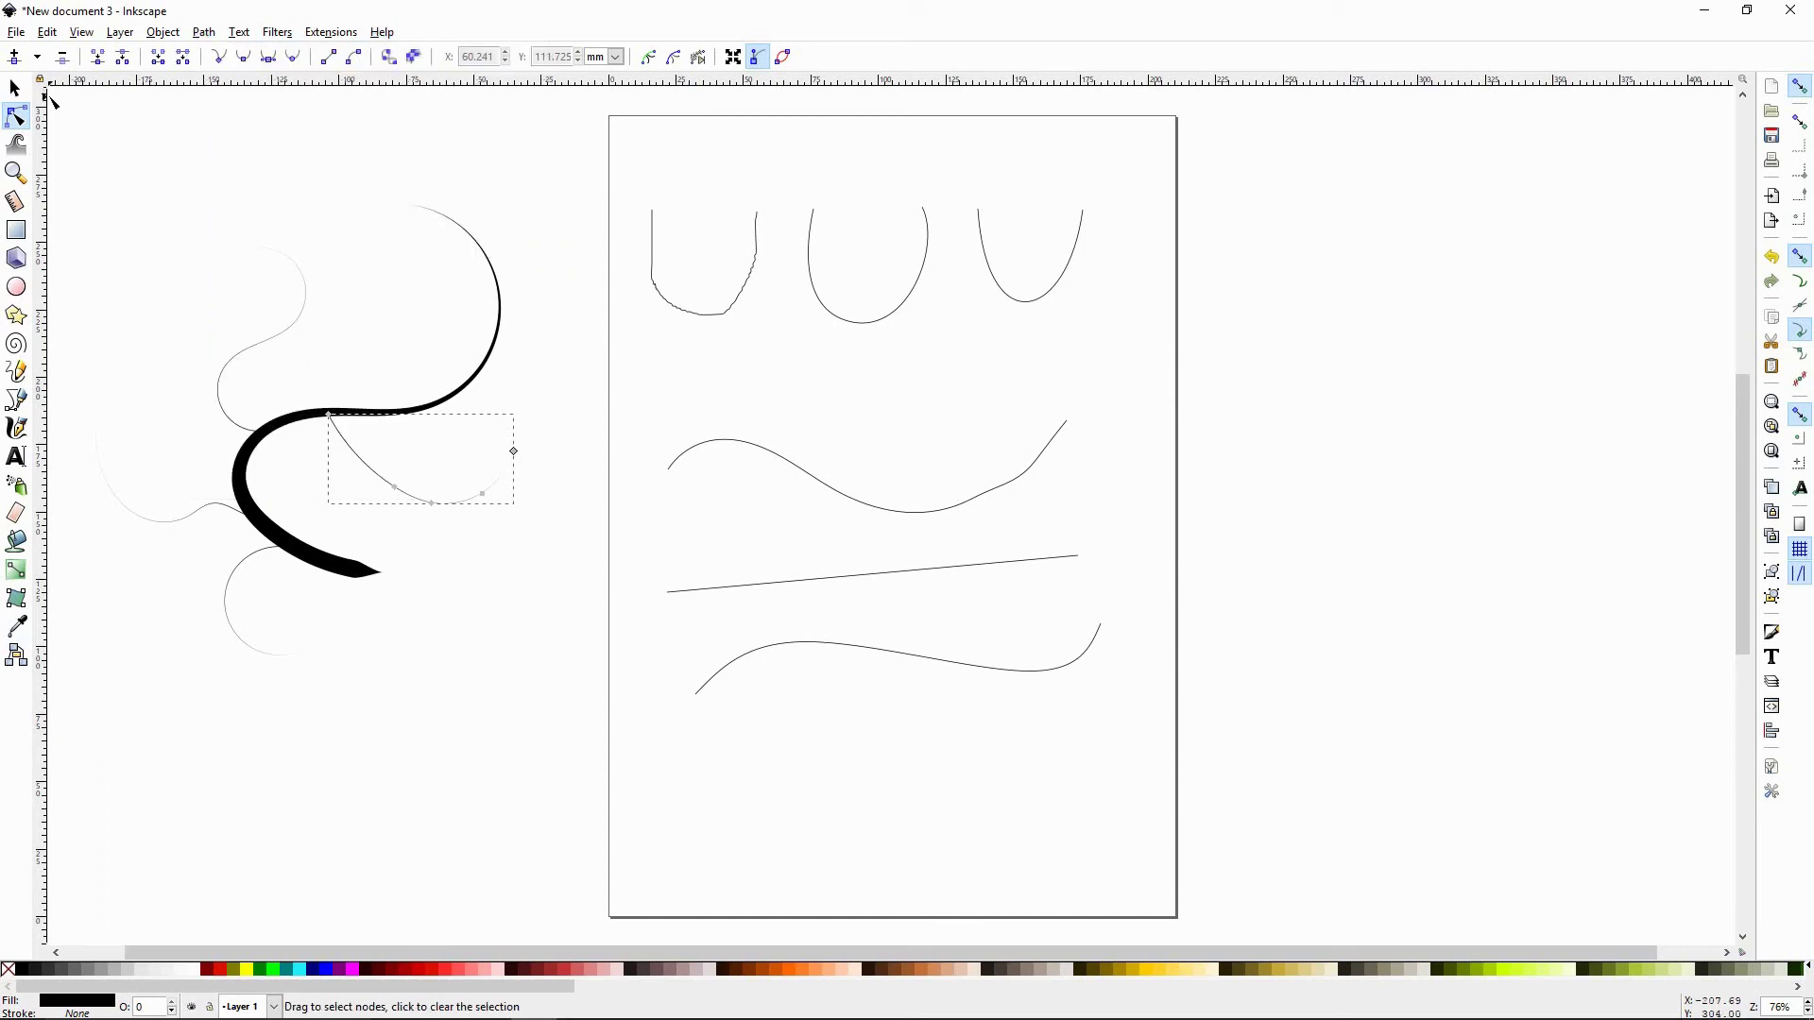
Drag the thin arc's tip up and to the left with the Node tool, widening it into a broad solid black leaf
{"action": "key", "text": "z"}
{"action": "left_click", "coordinate": [478, 498]}
{"action": "left_click", "coordinate": [478, 498]}
{"action": "left_click", "coordinate": [479, 501]}
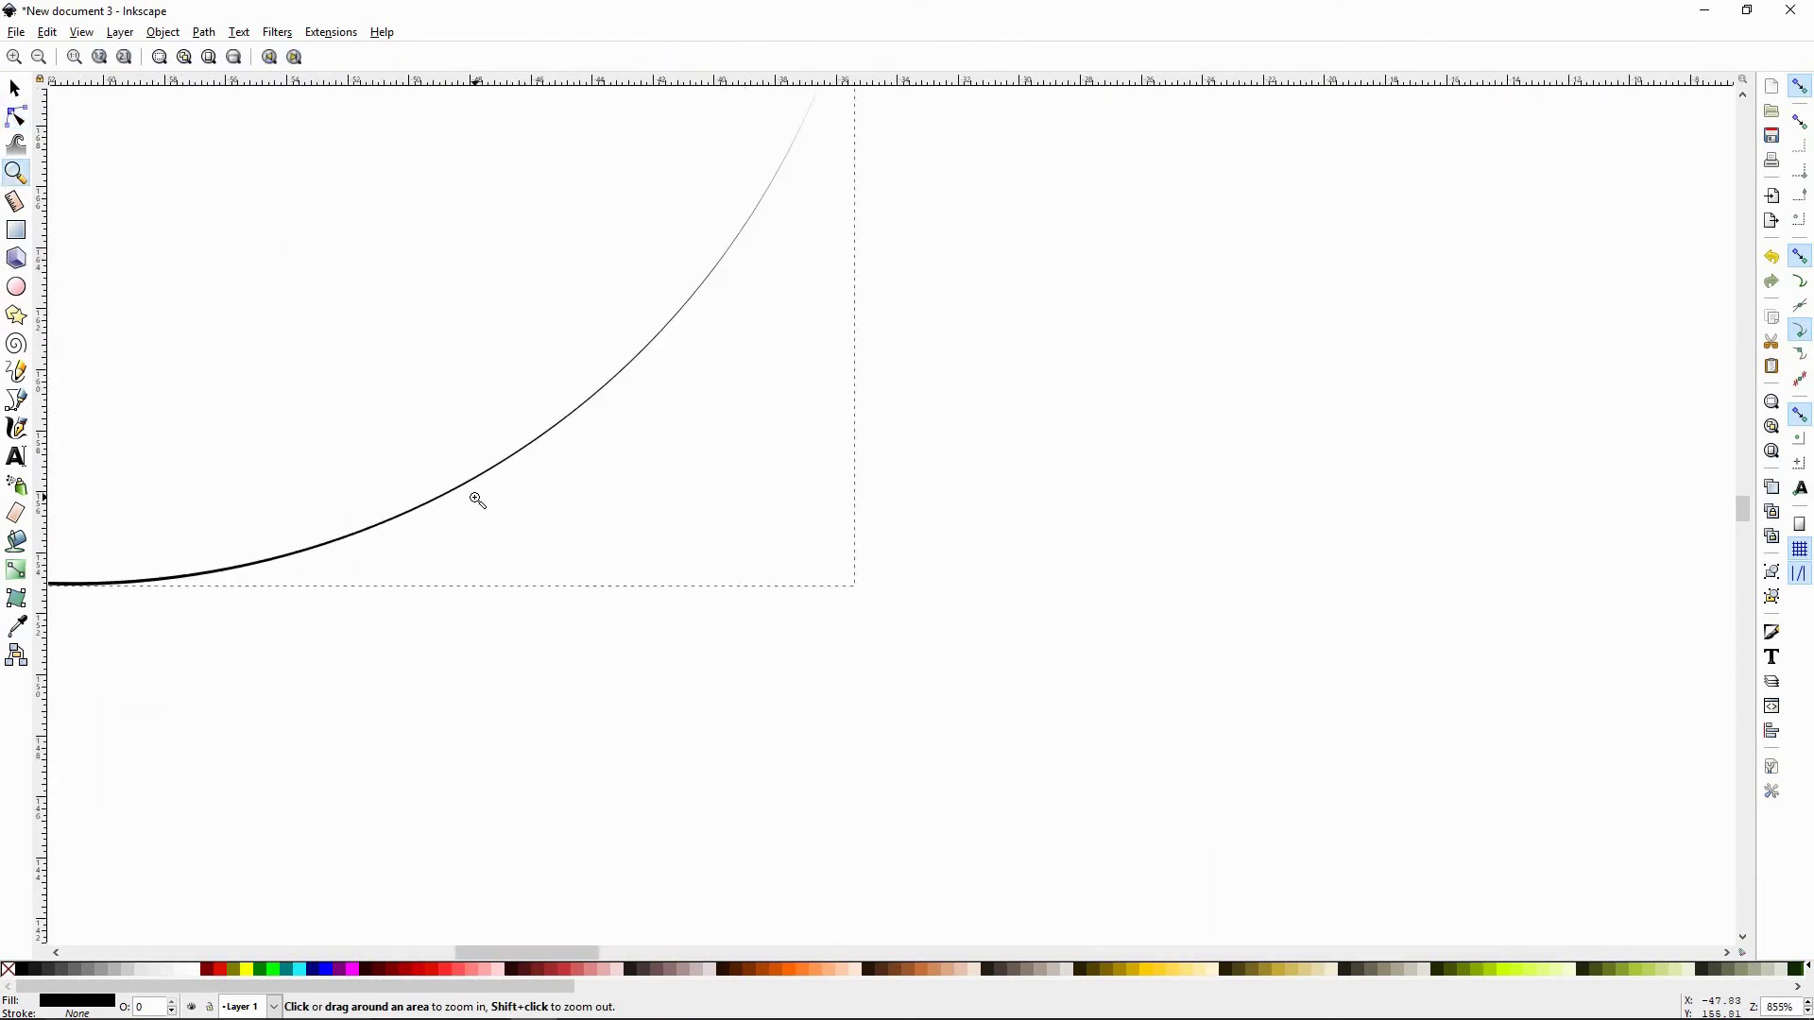
{"action": "left_click", "coordinate": [16, 116]}
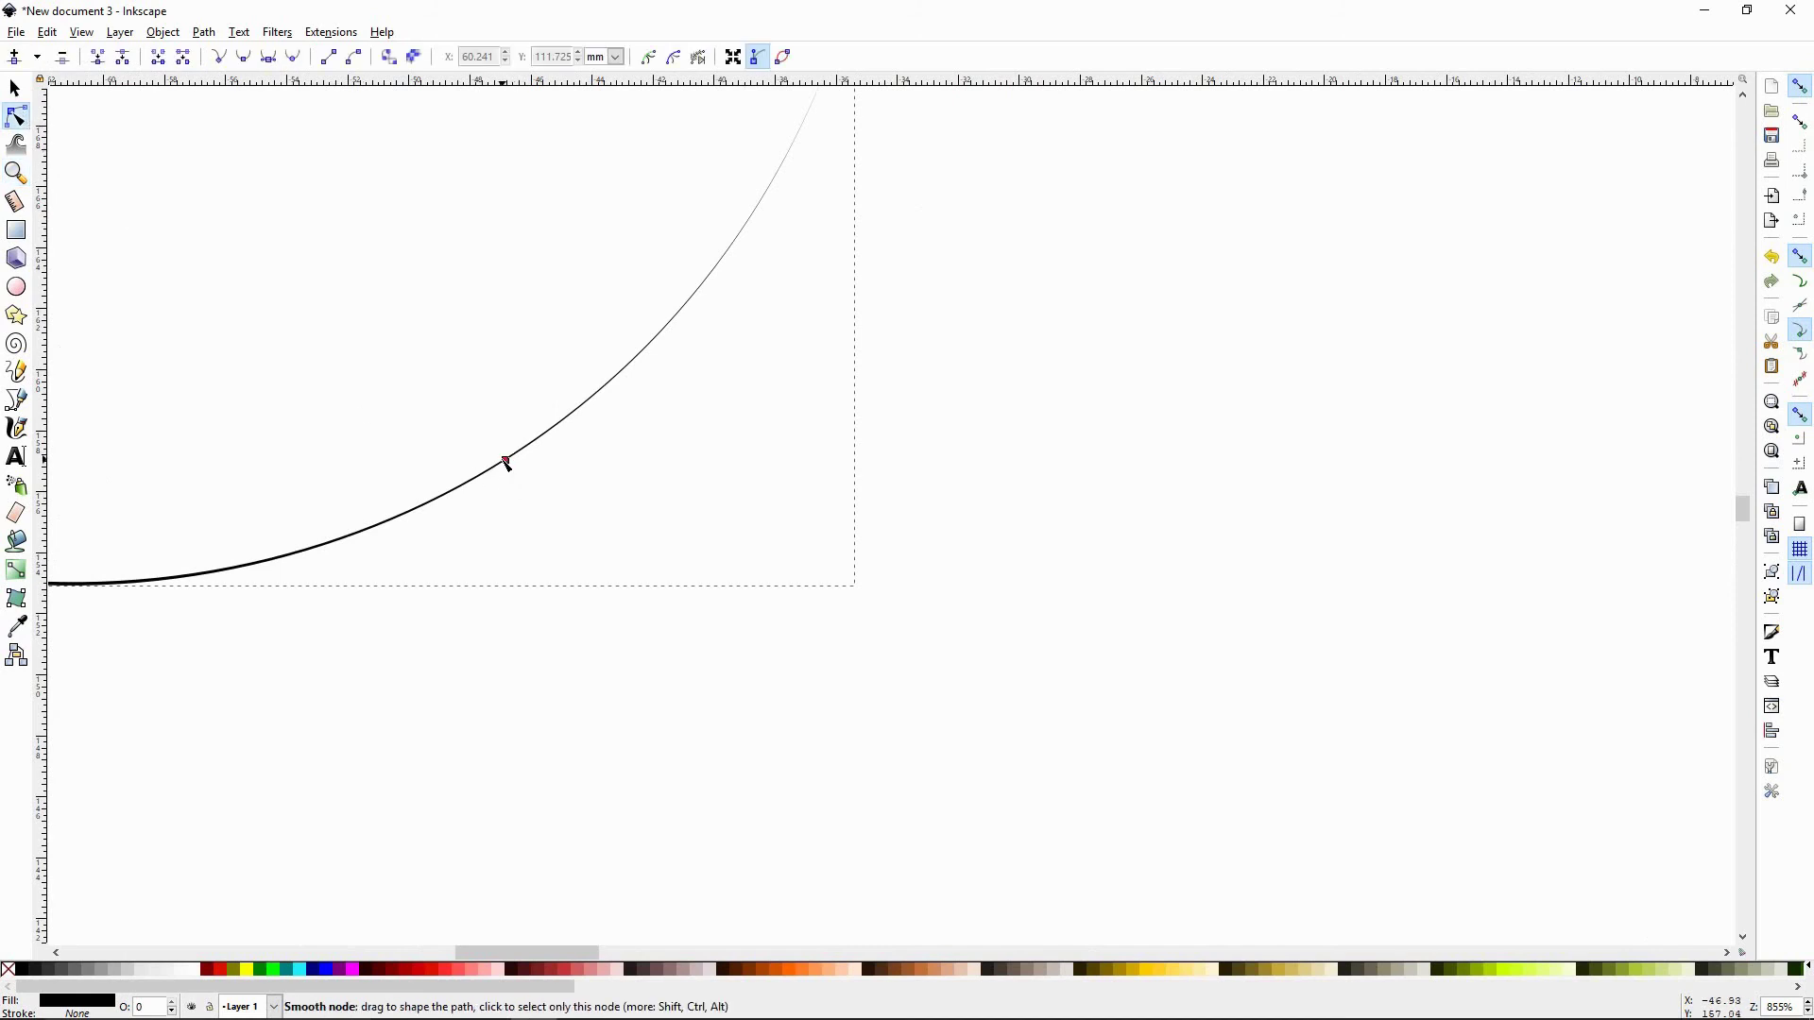
{"action": "left_click_drag", "start_coordinate": [509, 463], "coordinate": [354, 300]}
{"action": "scroll", "coordinate": [427, 411], "scroll_direction": "down", "scroll_amount": 4}
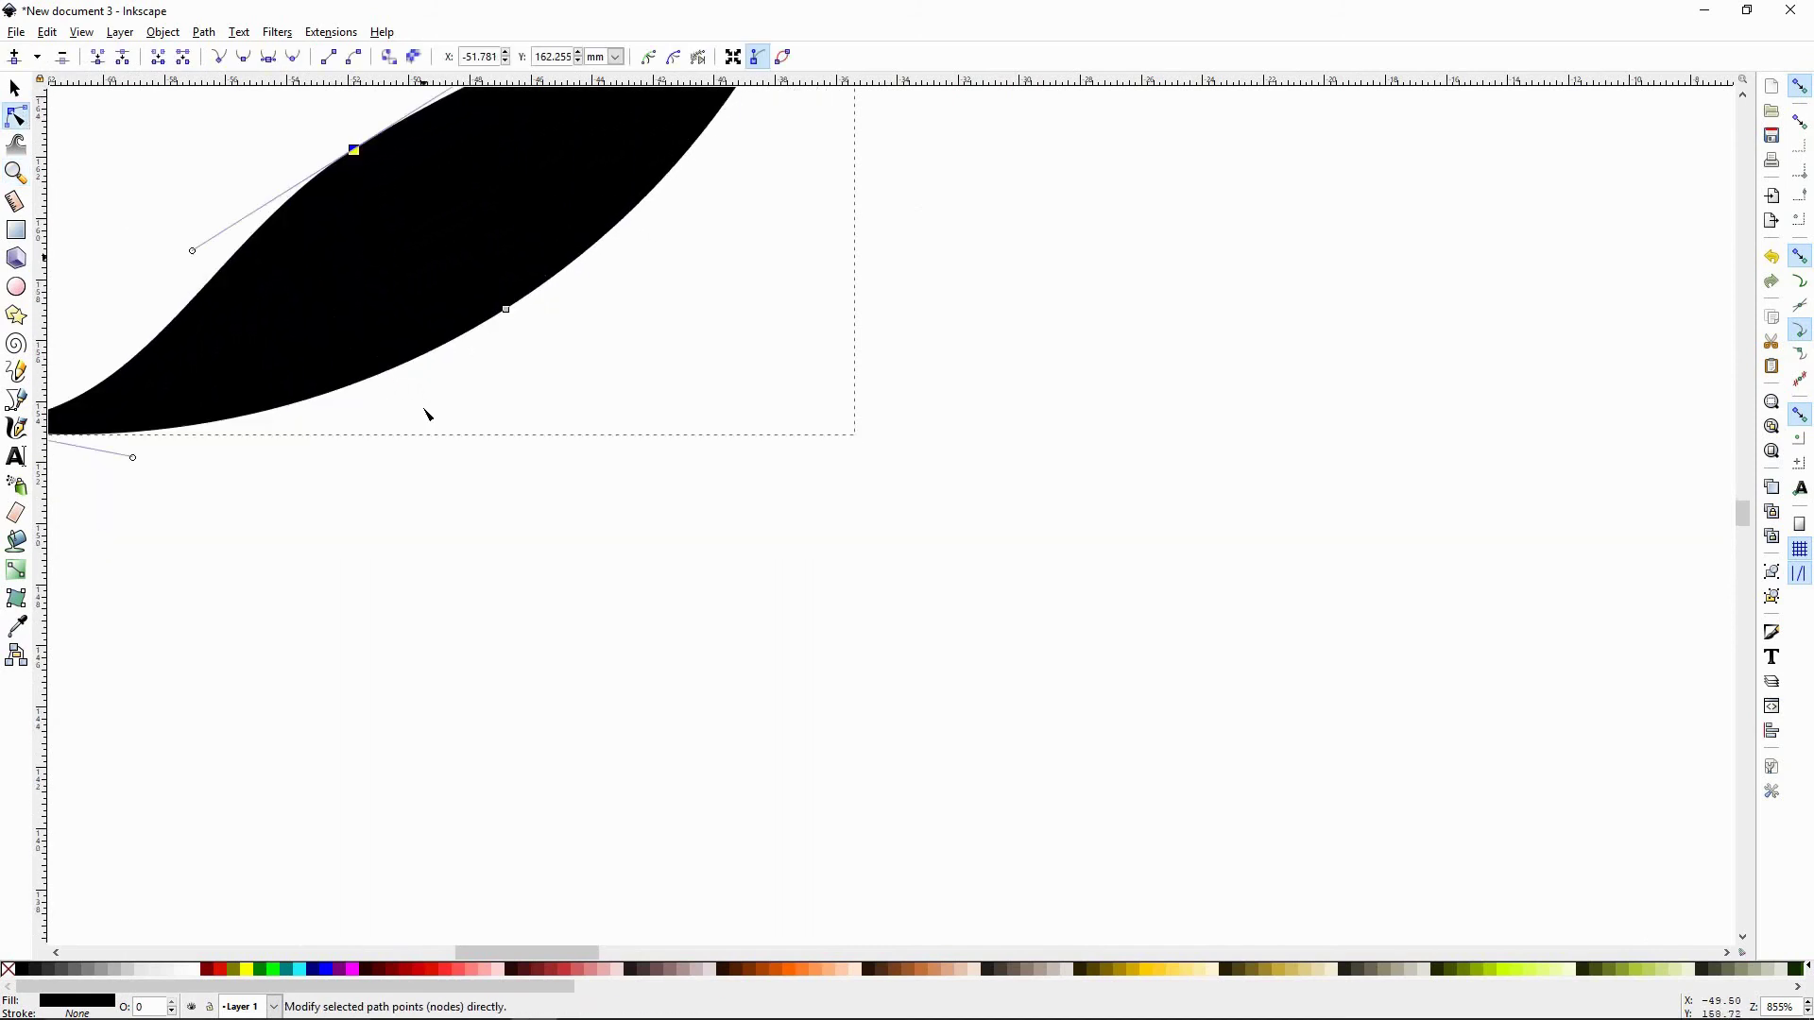
{"action": "scroll", "coordinate": [428, 414], "scroll_direction": "up", "scroll_amount": 4}
{"action": "left_click_drag", "start_coordinate": [355, 302], "coordinate": [88, 187]}
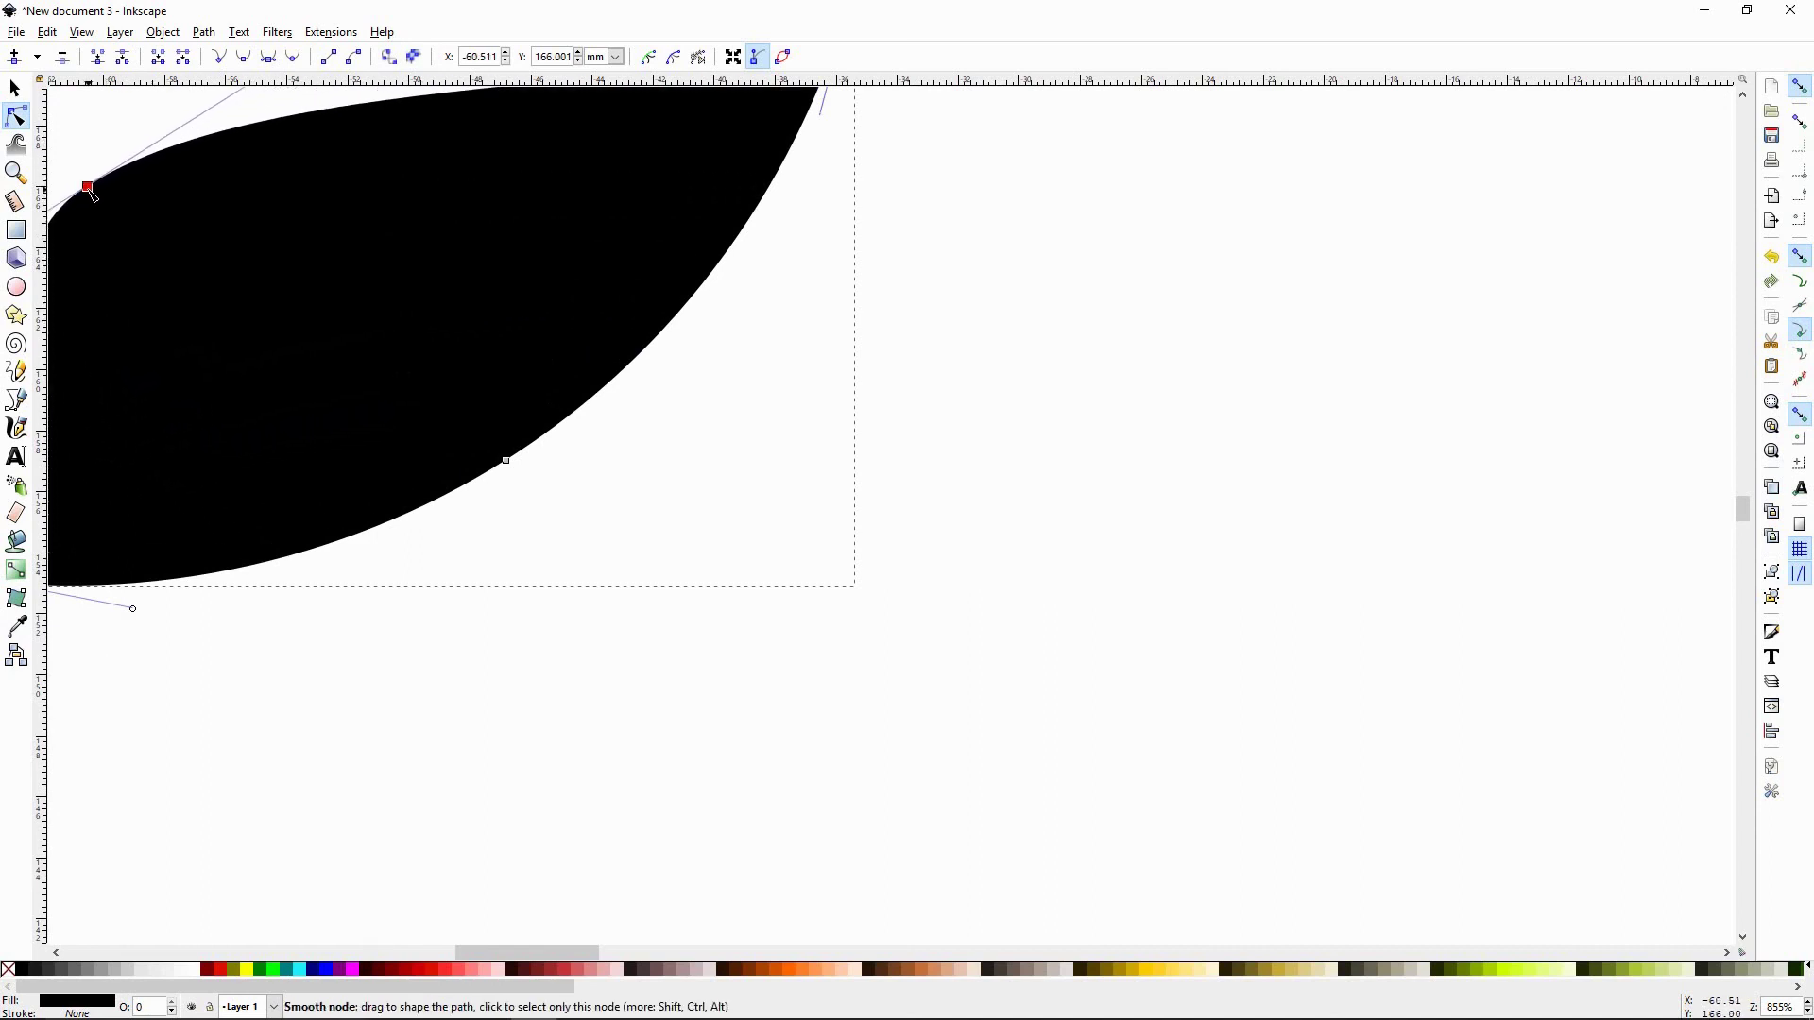
{"action": "key", "text": "5"}
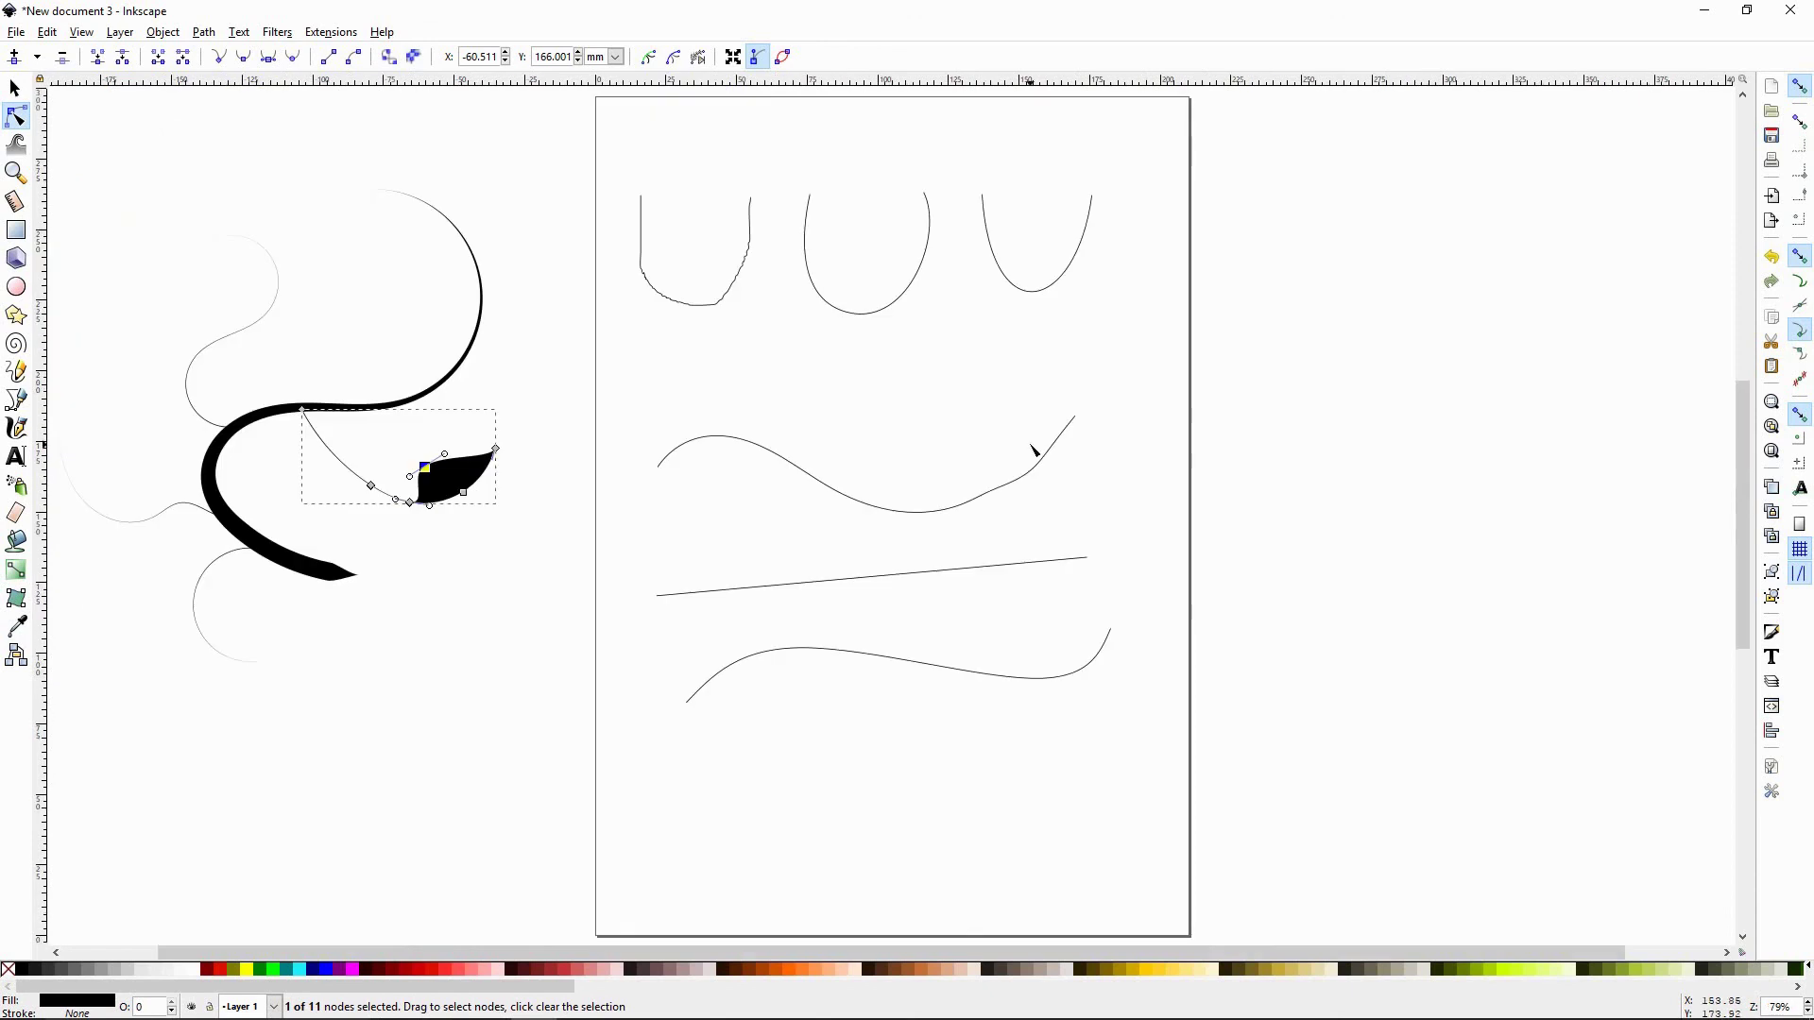
{"action": "key", "text": "s"}
{"action": "key", "text": "Escape"}
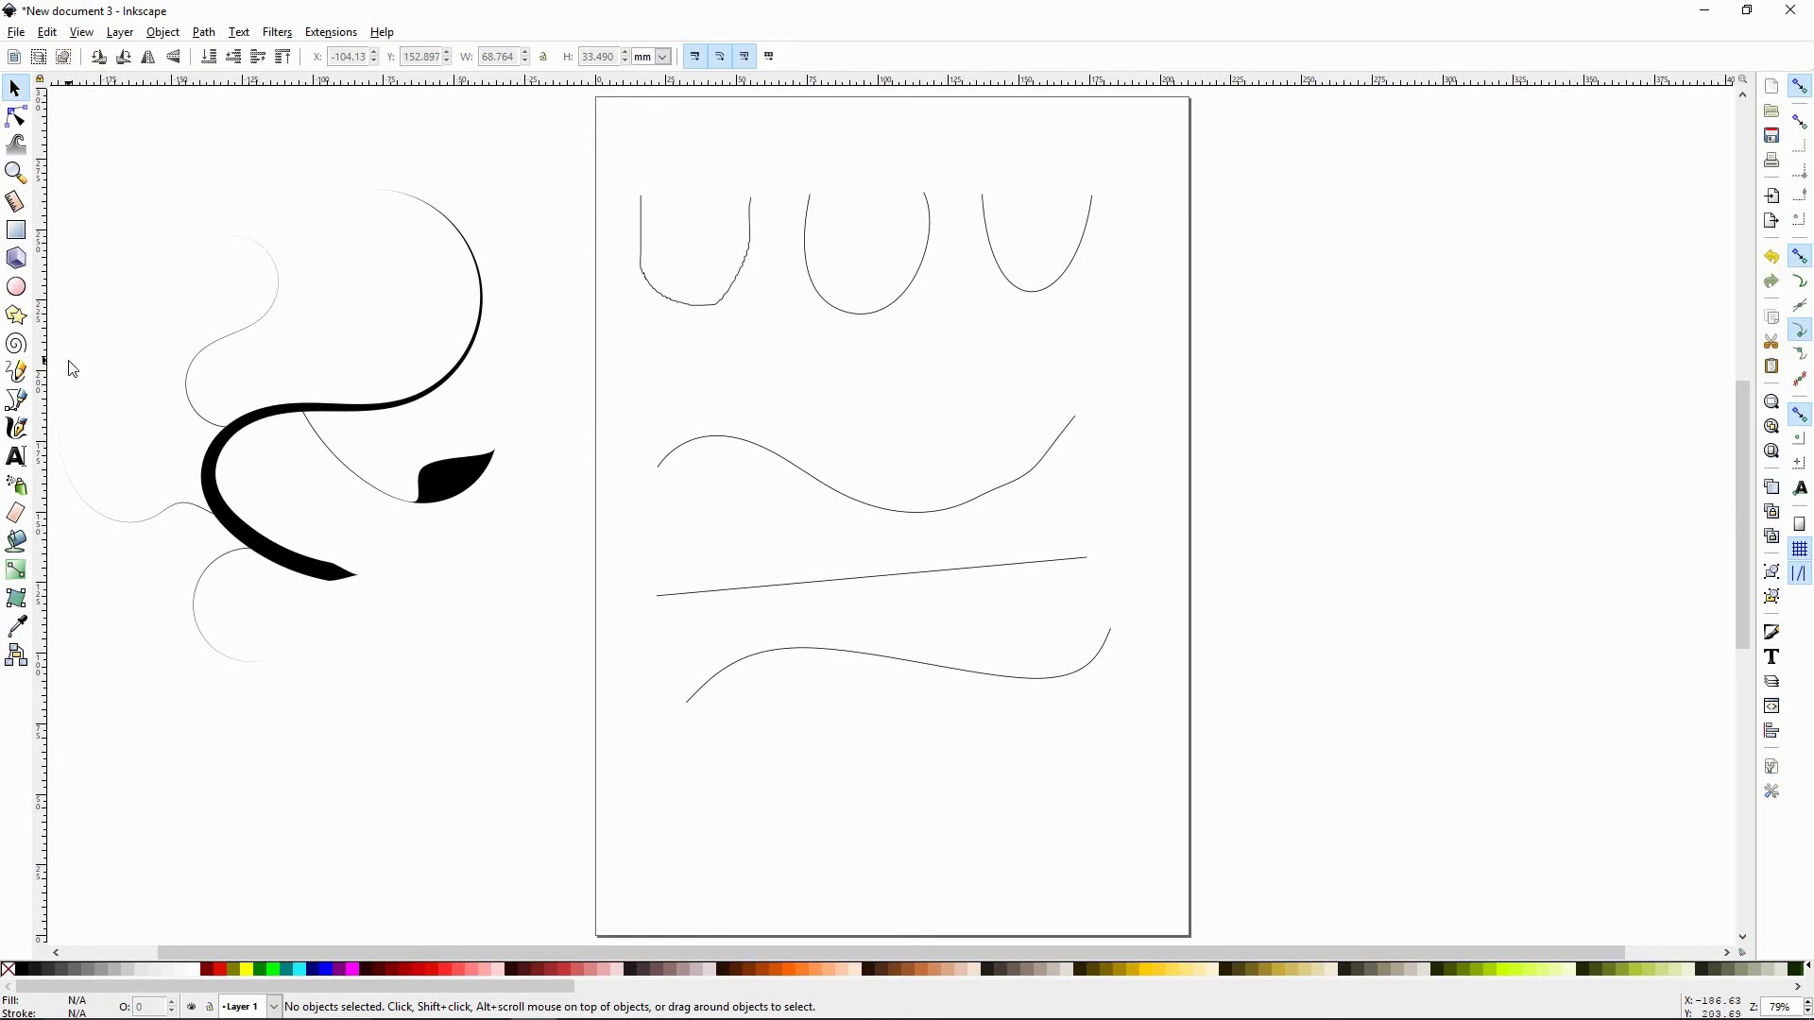
{"action": "key", "text": "p"}
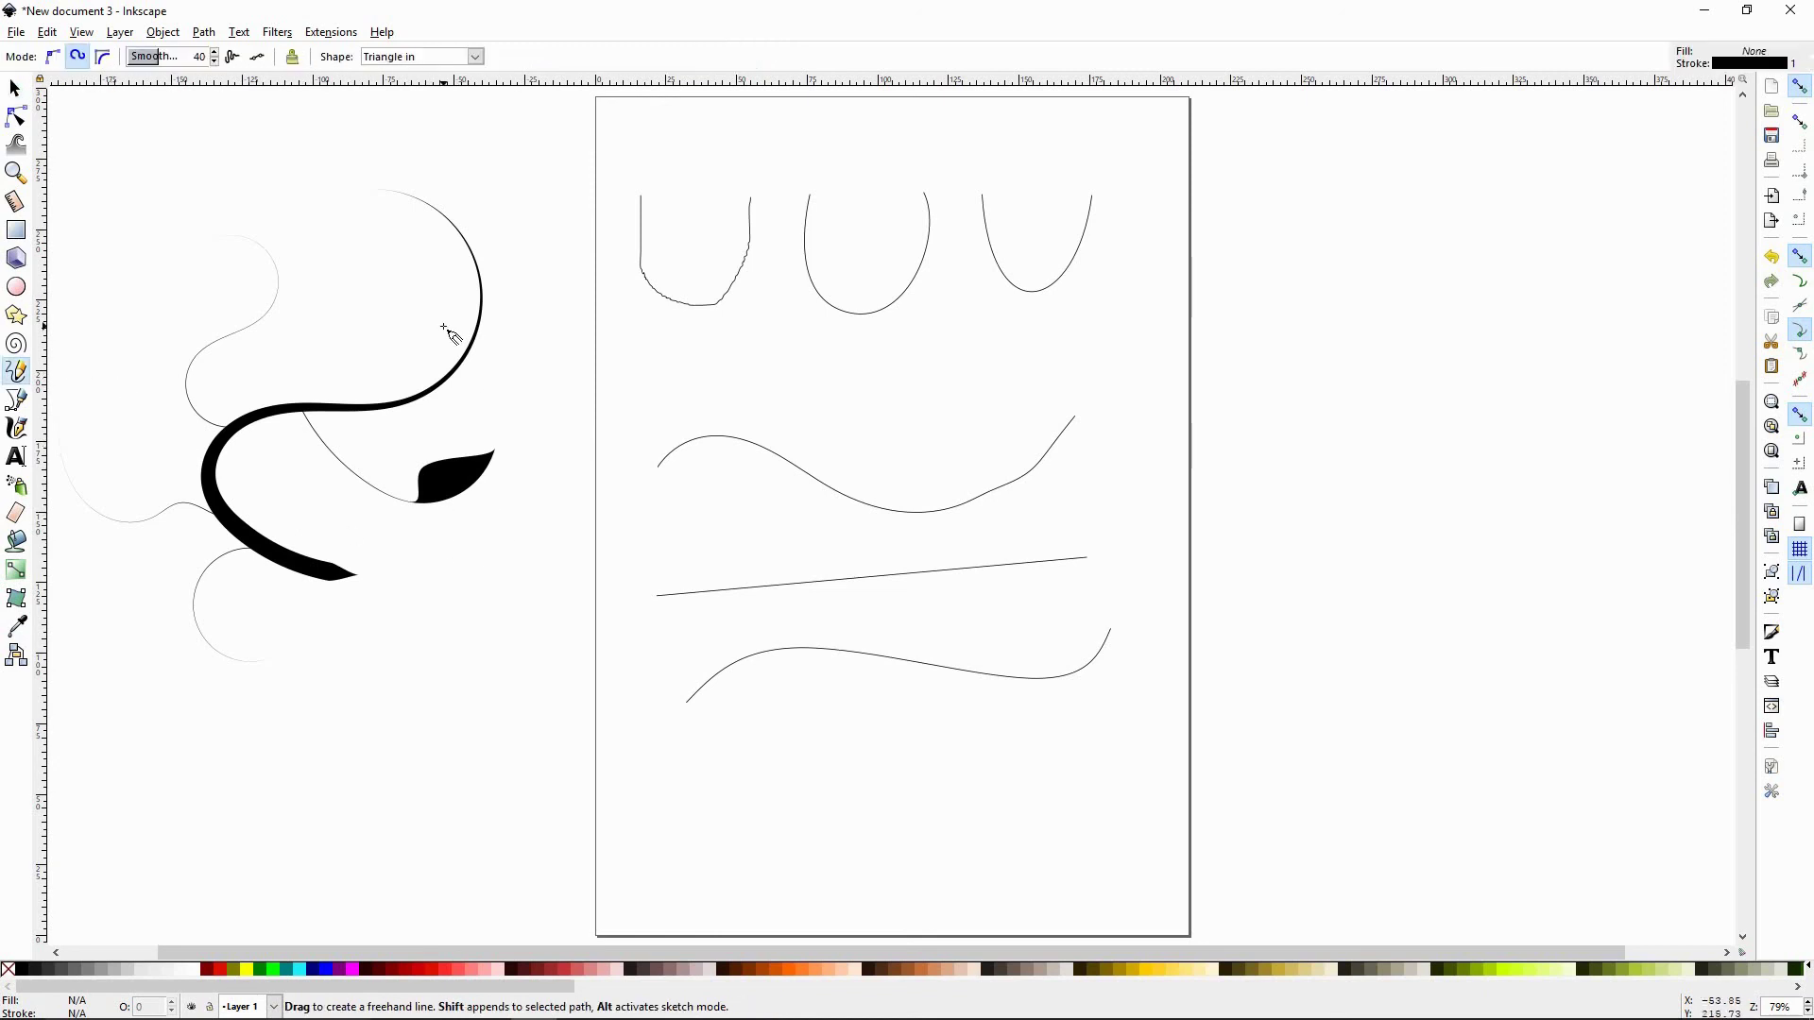
{"action": "left_click", "coordinate": [477, 57]}
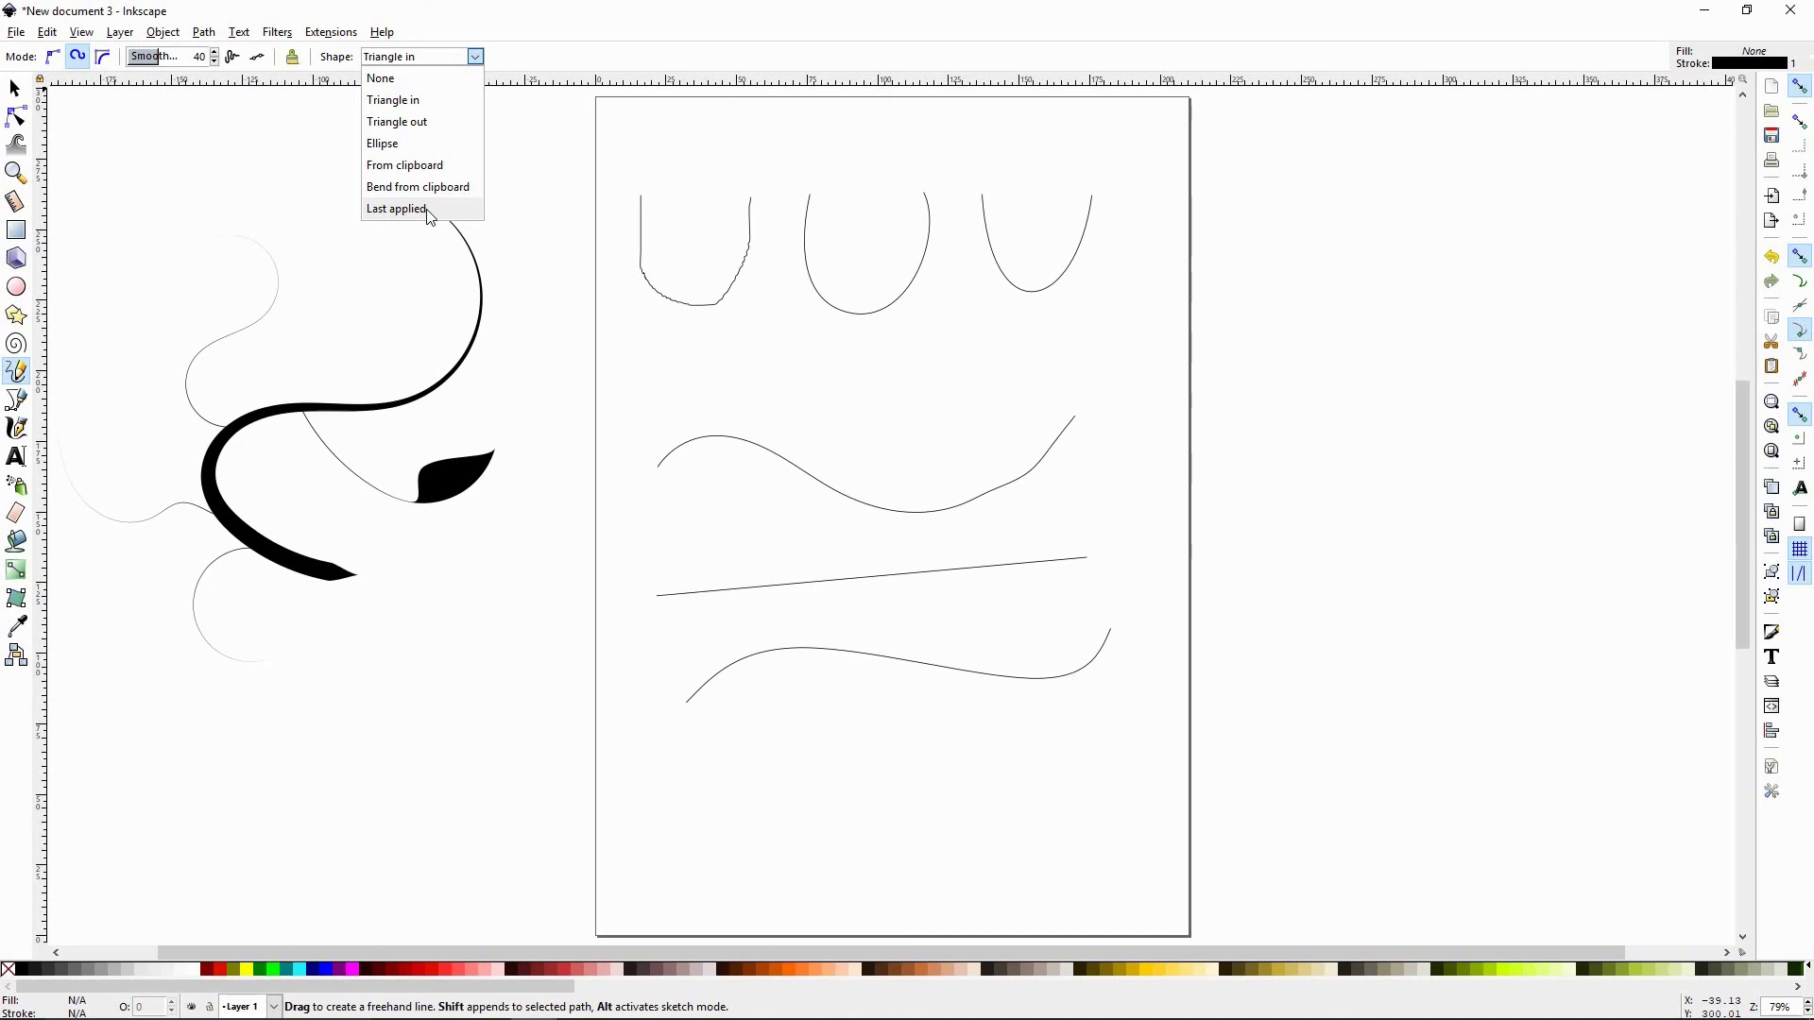
{"action": "left_click", "coordinate": [1280, 460]}
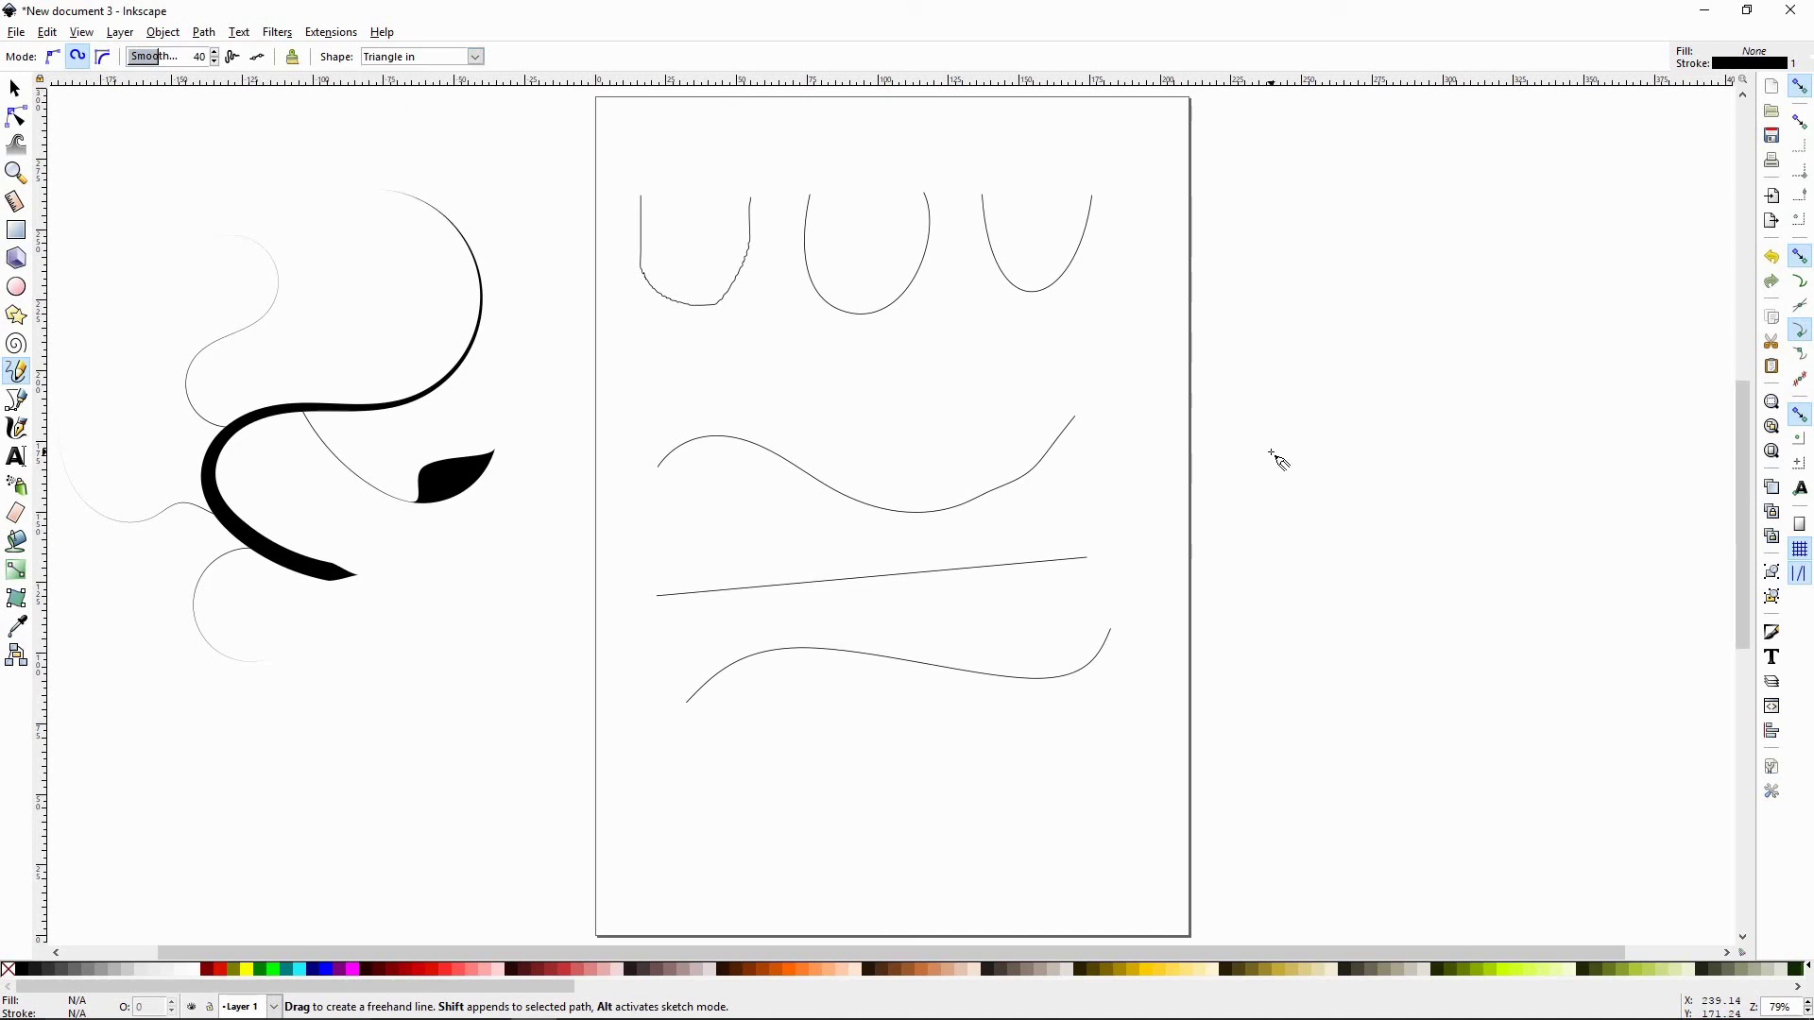